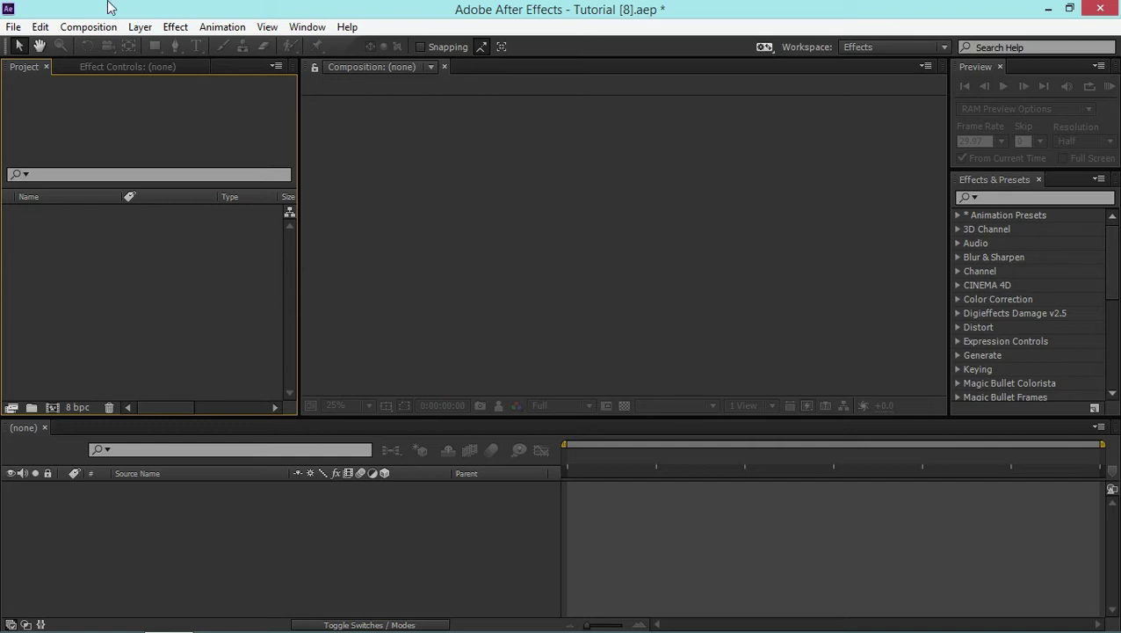
Create Comp 1 from the HDTV 1080 29.97 preset (1920×1080, 5 seconds) and fit it in the viewer
click(104, 27)
click(99, 47)
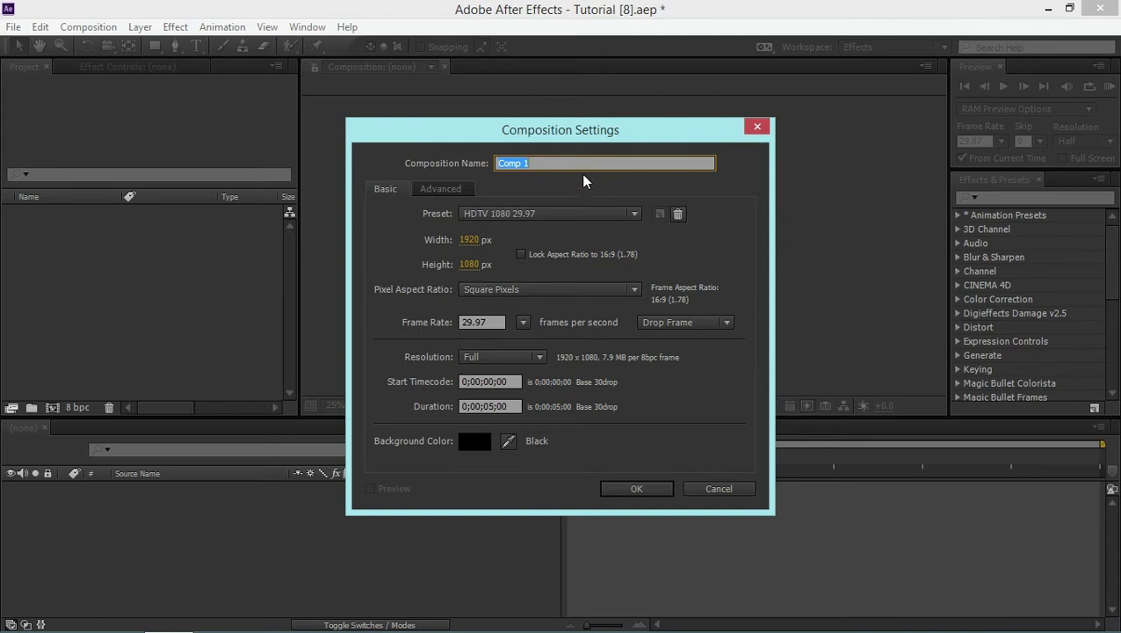
click(656, 493)
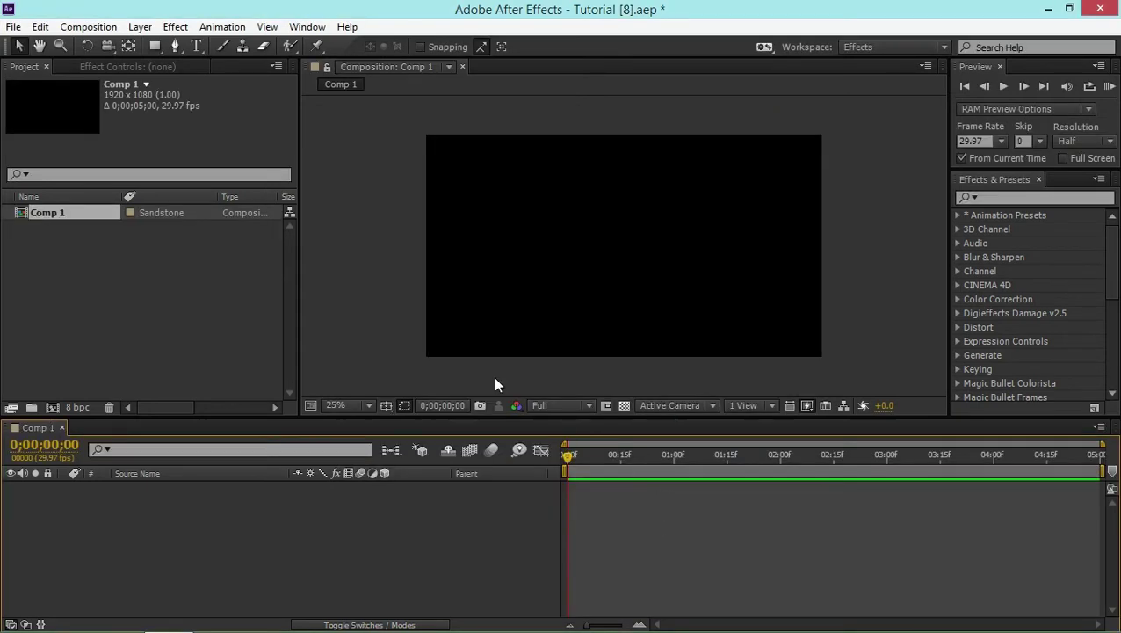
click(367, 404)
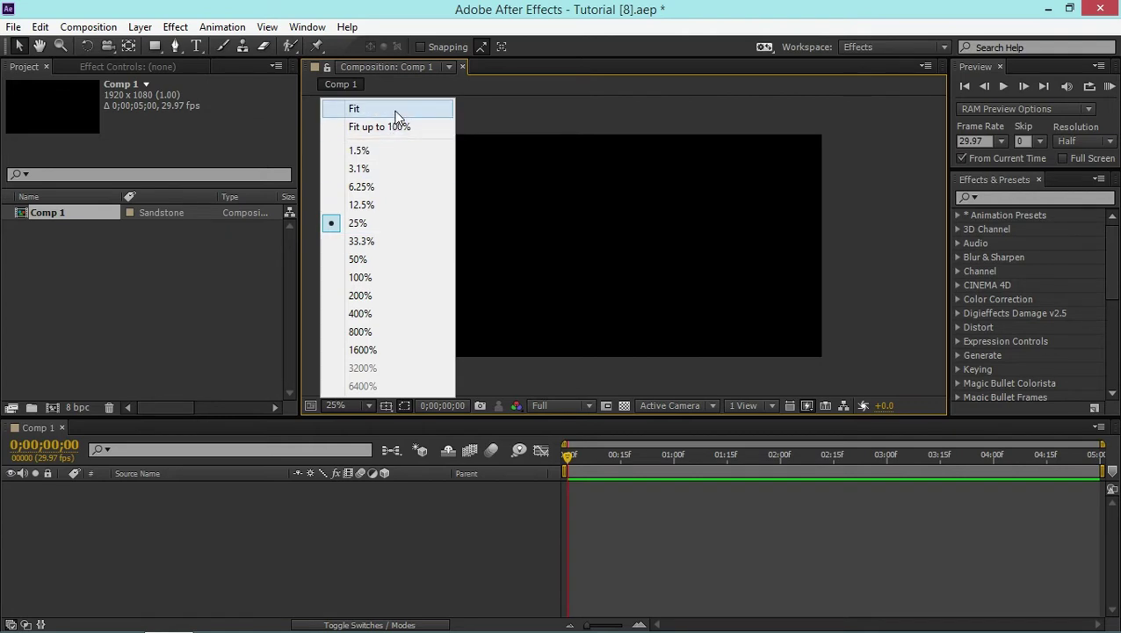
click(358, 108)
click(140, 26)
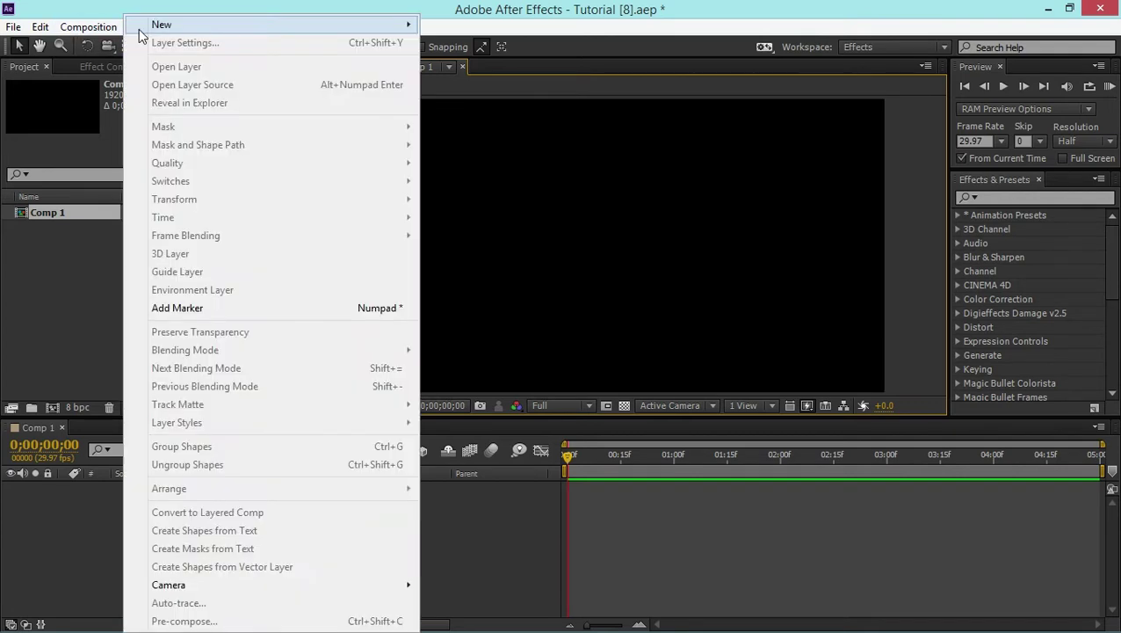
Add Shape Layer 1 with an ellipse path and a red fill, then reveal its Transform properties
mouse_move(319, 29)
click(489, 115)
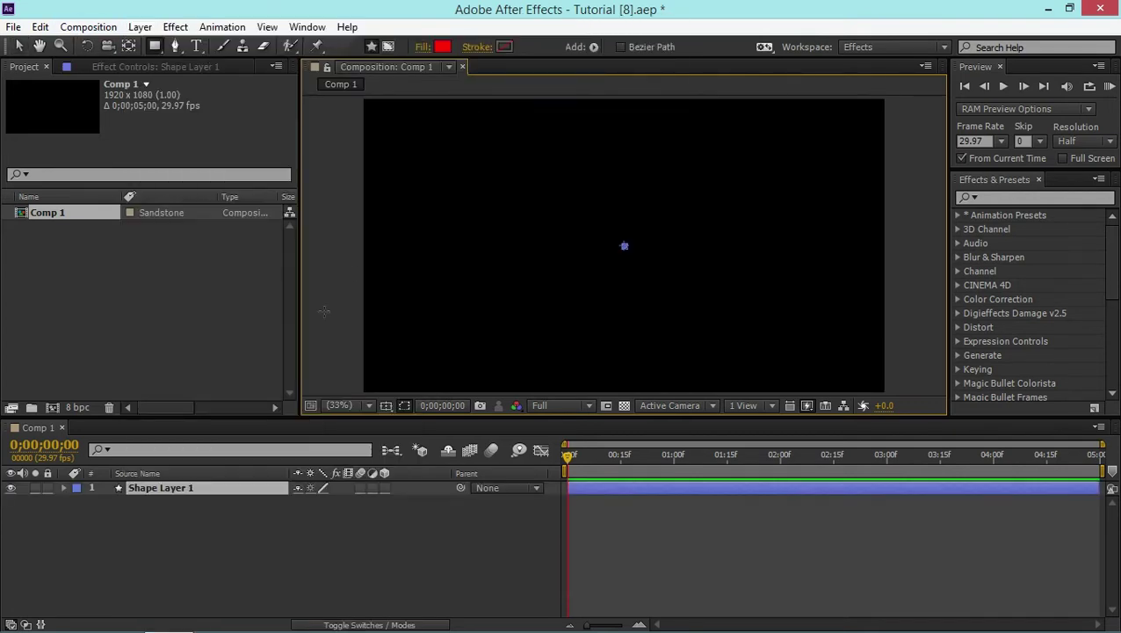
click(64, 488)
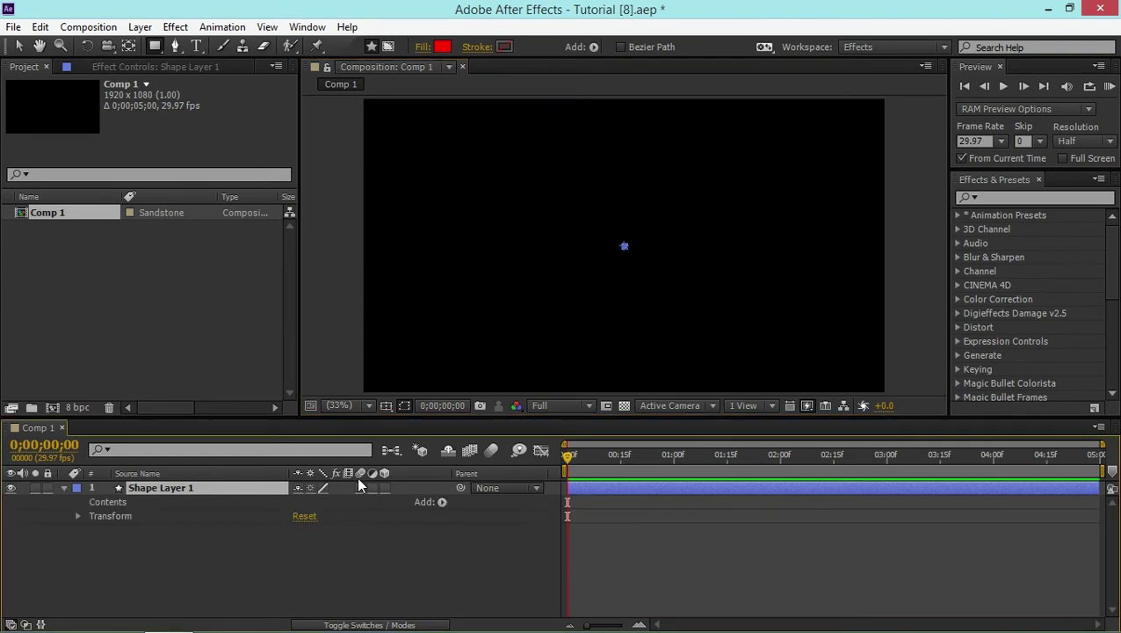
click(442, 502)
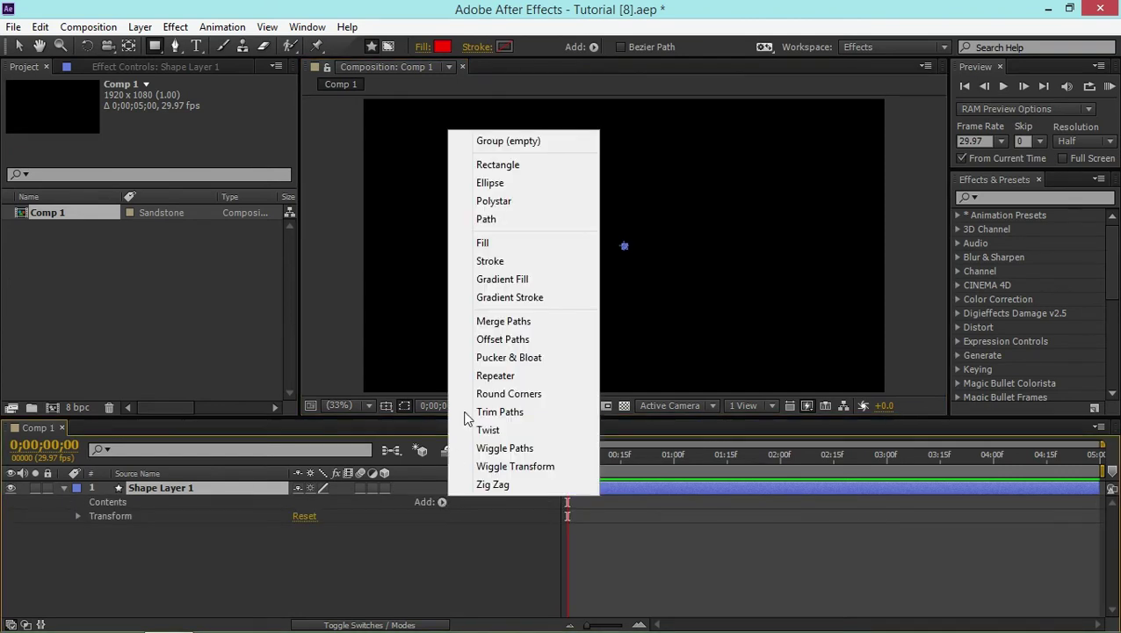
click(504, 182)
click(442, 502)
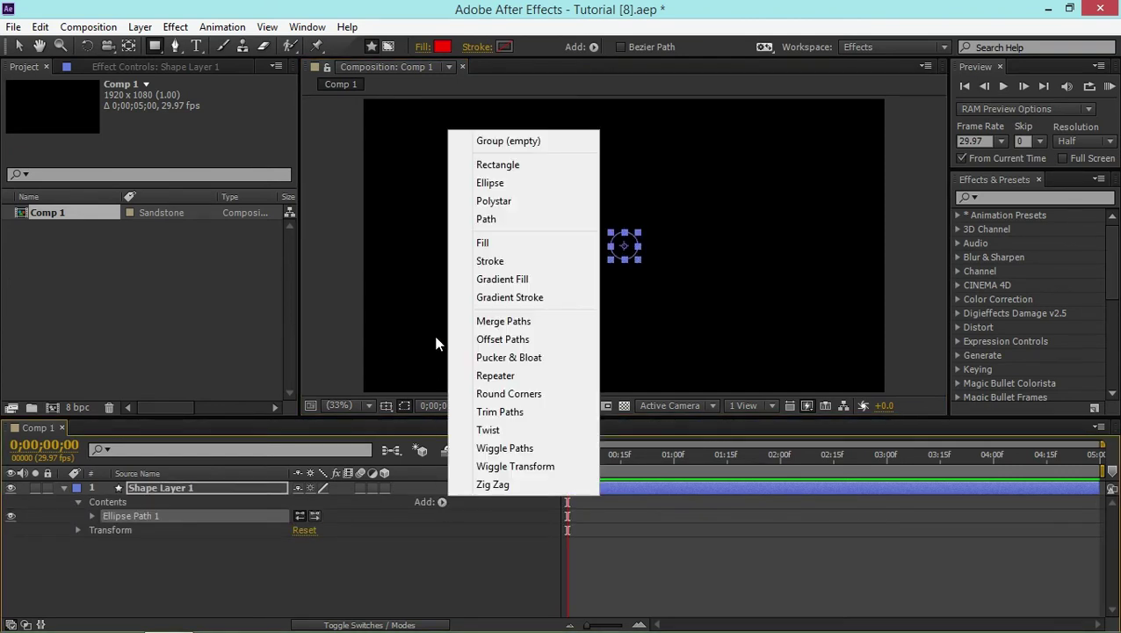
click(480, 241)
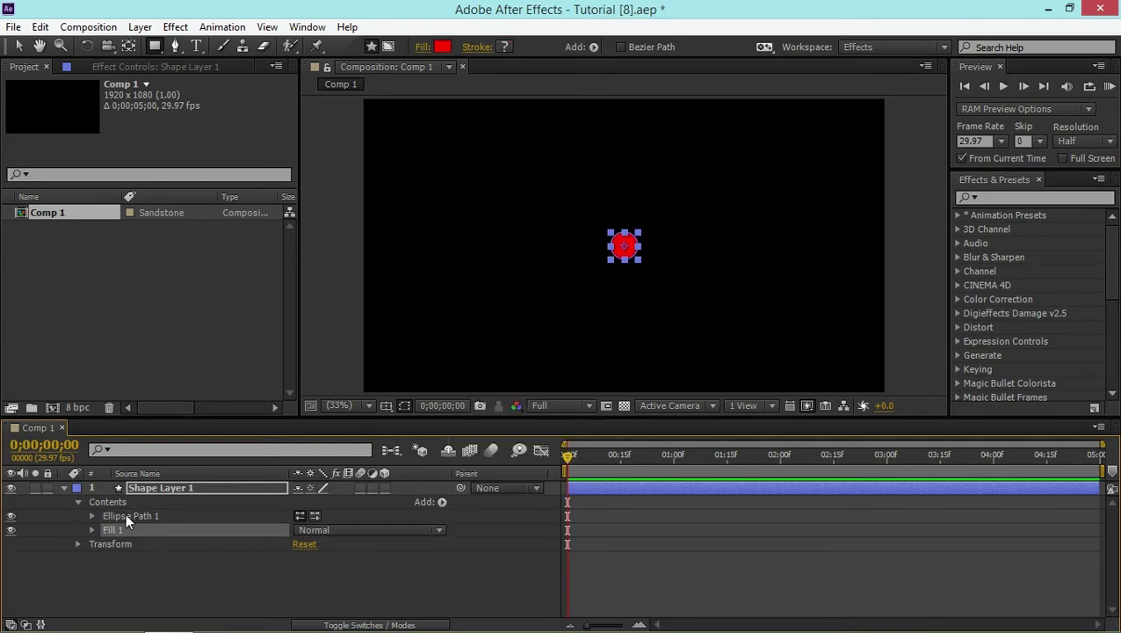
click(79, 501)
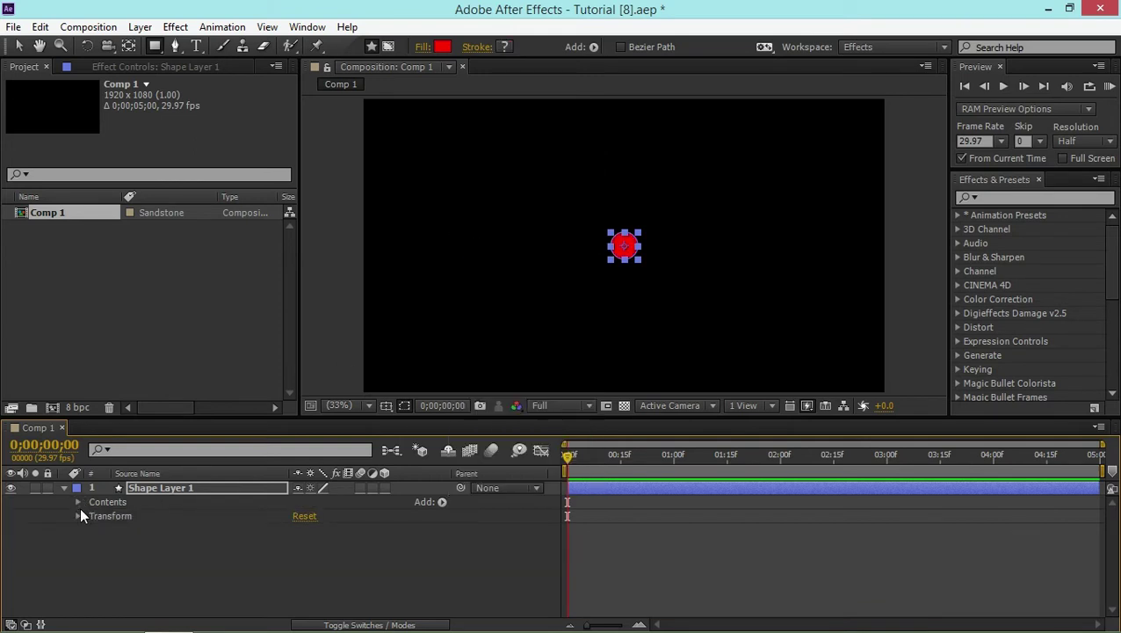
click(78, 515)
Keyframe the circle's Position at 119,540 on frame 0 and 710,540 on frame 10
click(106, 543)
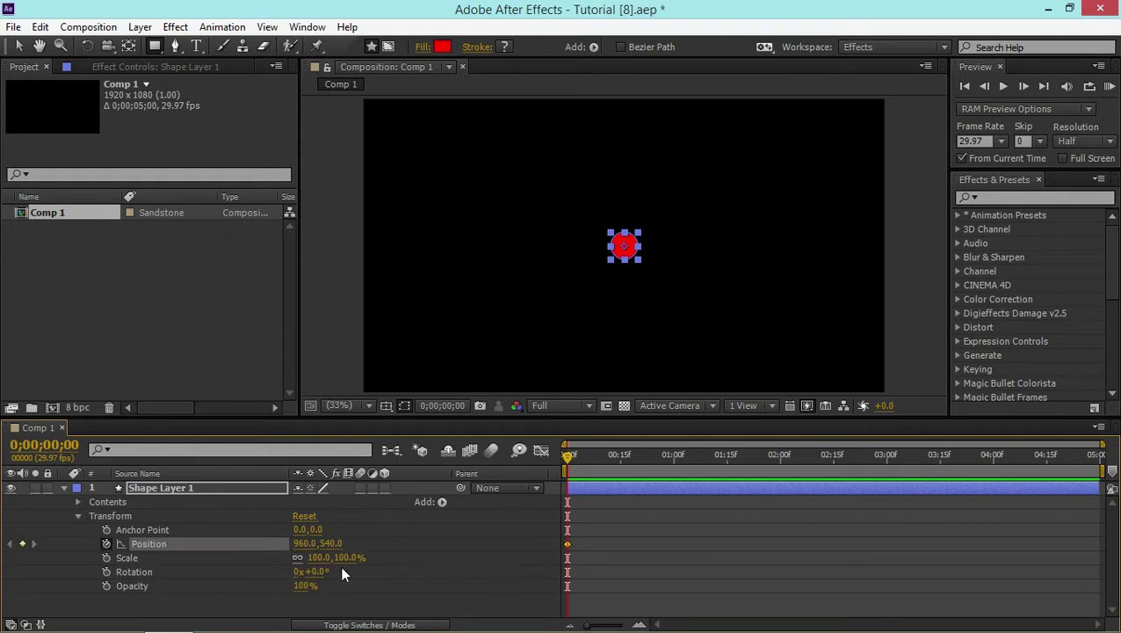
drag(303, 549, 71, 619)
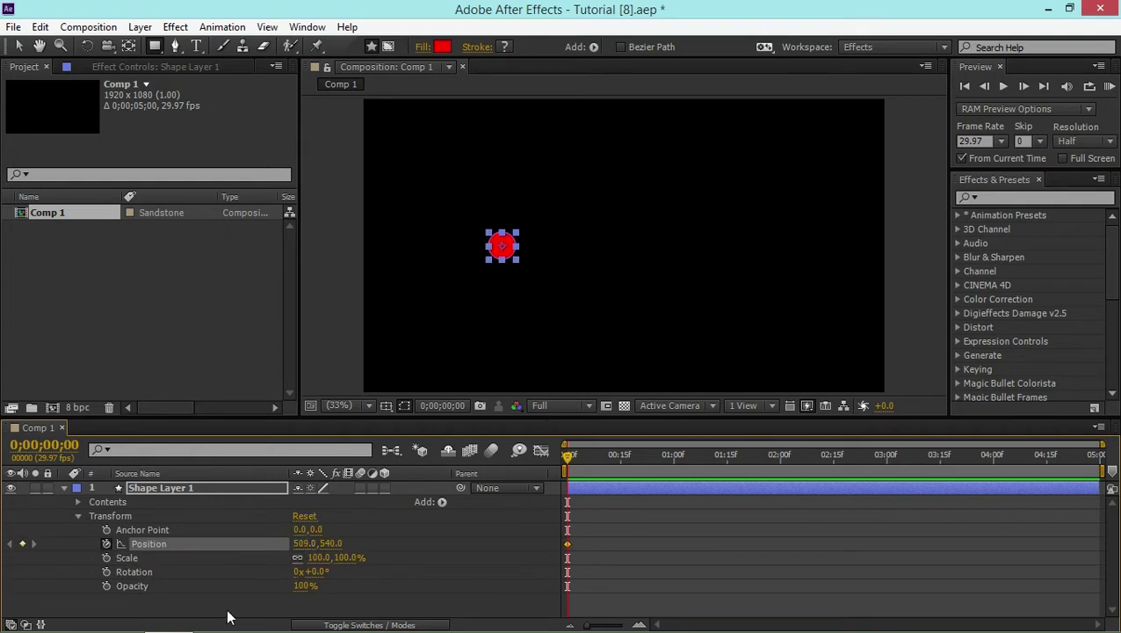
drag(314, 549, 36, 598)
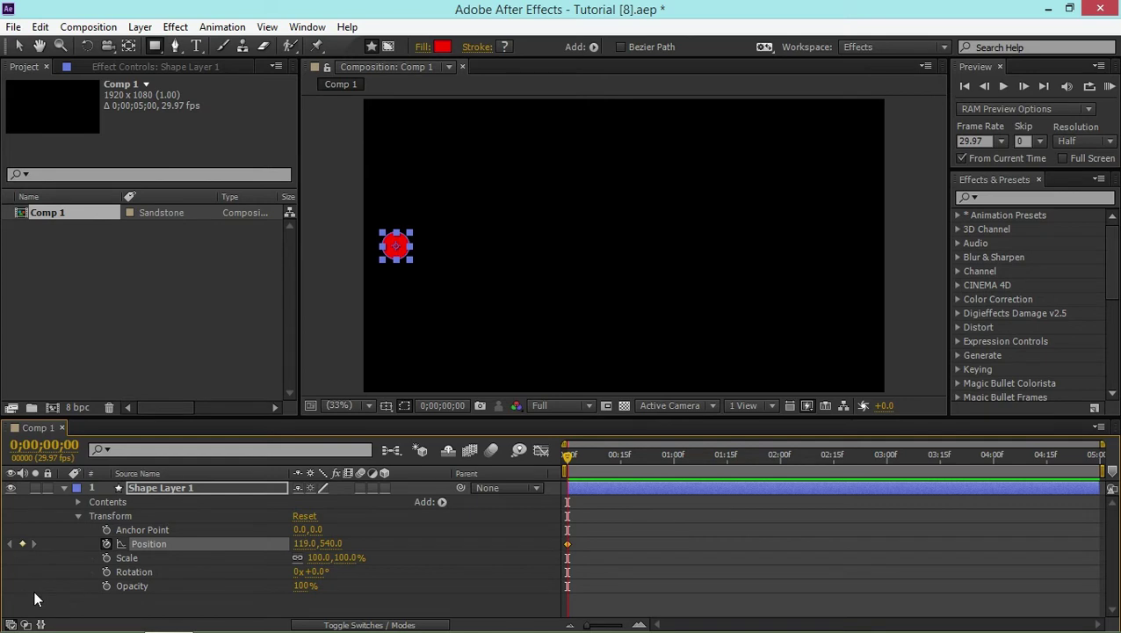
key(shift+Page_Down)
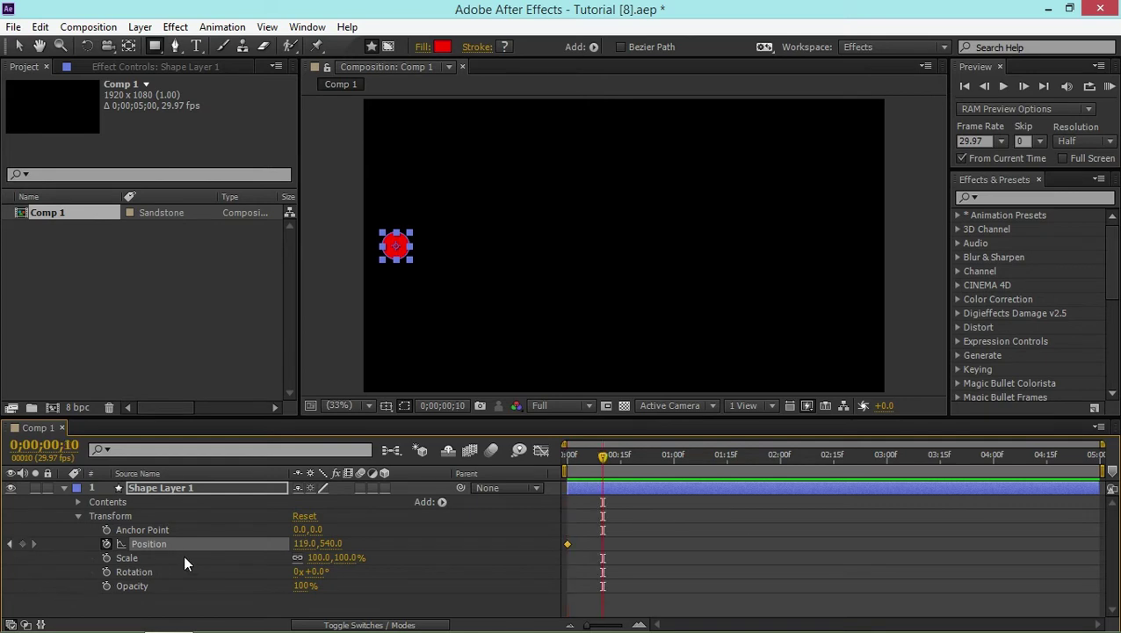
drag(303, 543, 757, 515)
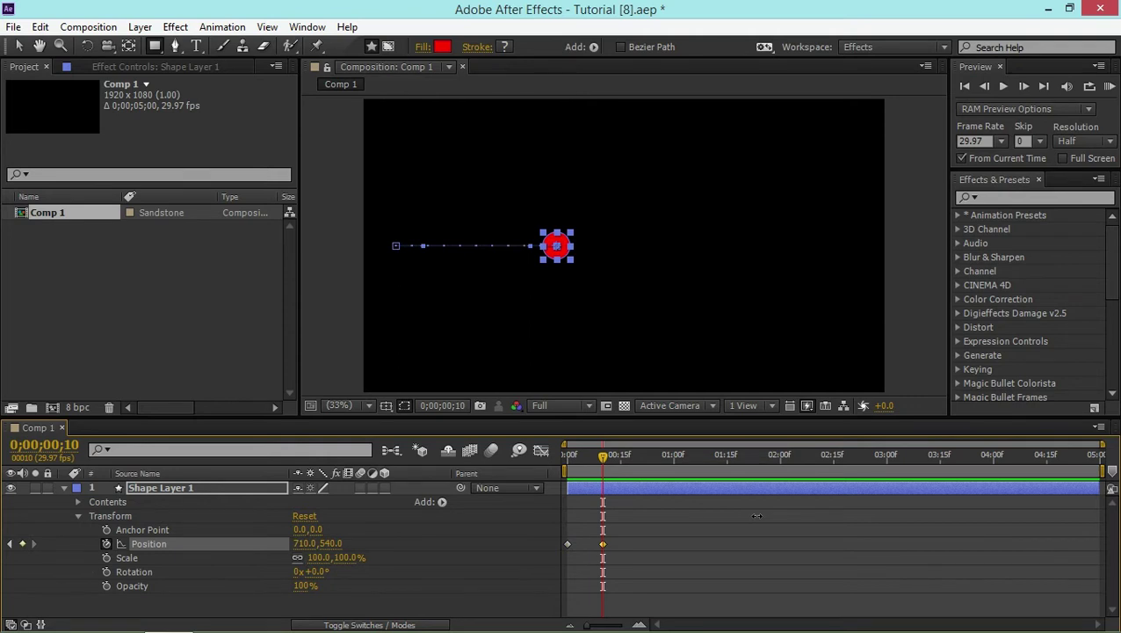
click(681, 538)
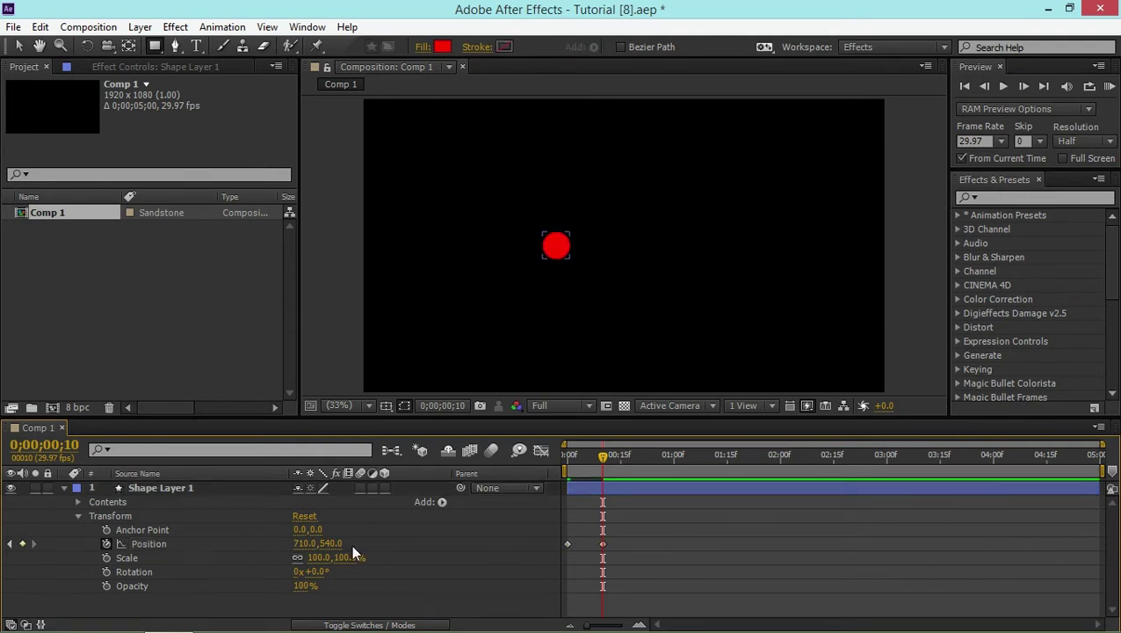
Add the expression loopOut(type = "cycle", numKeyframes = 0) to the circle's Position from the expression menu
alt+click(106, 543)
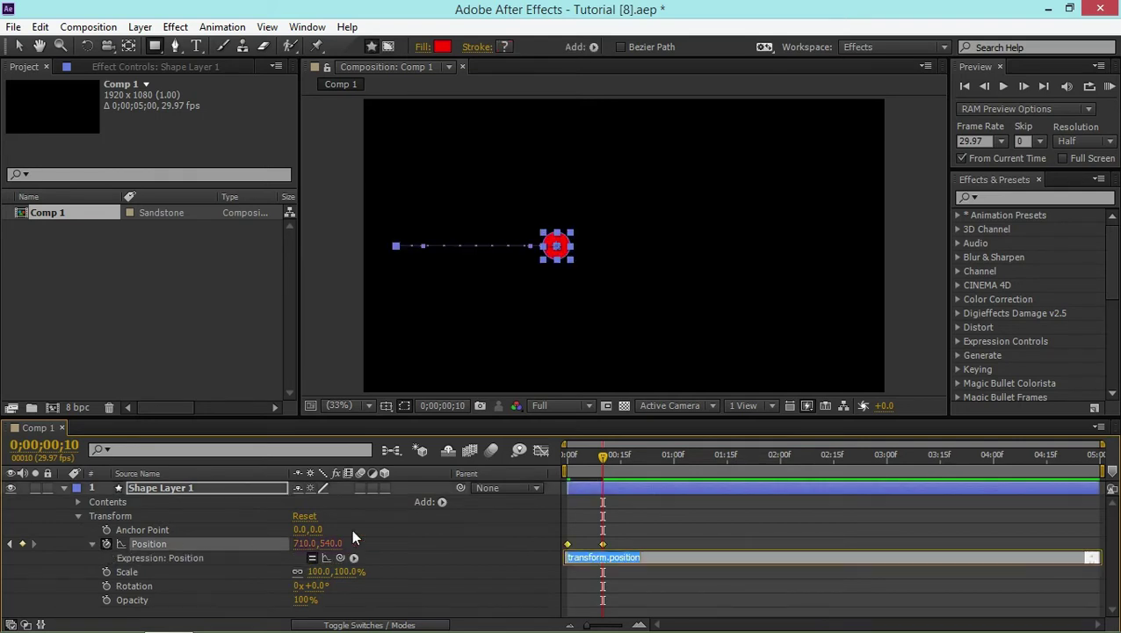
click(355, 558)
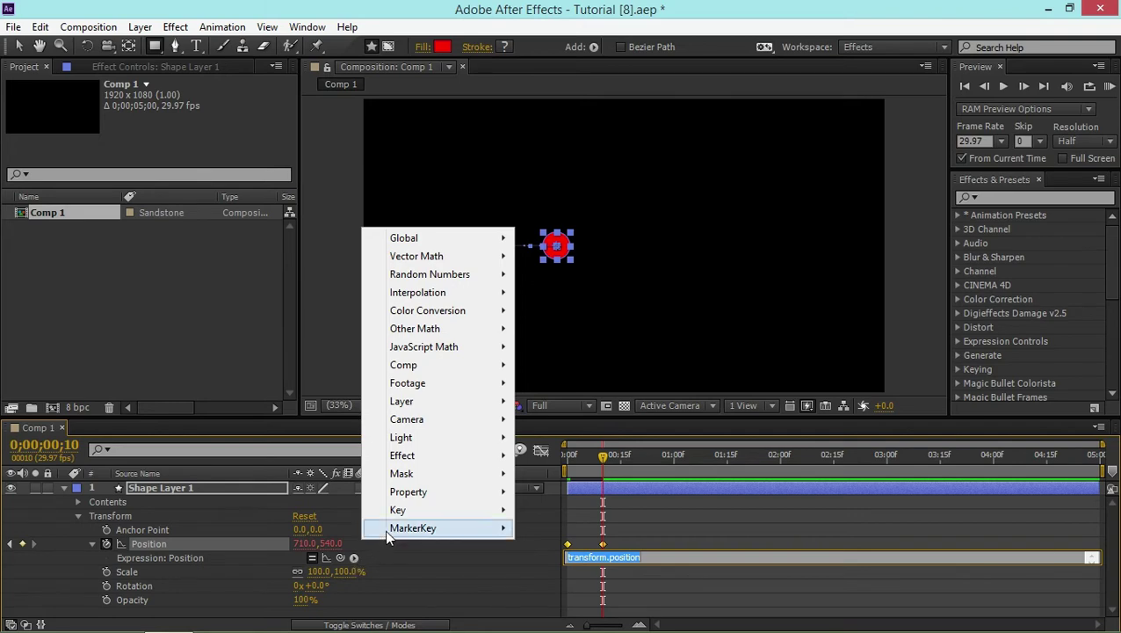
mouse_move(490, 498)
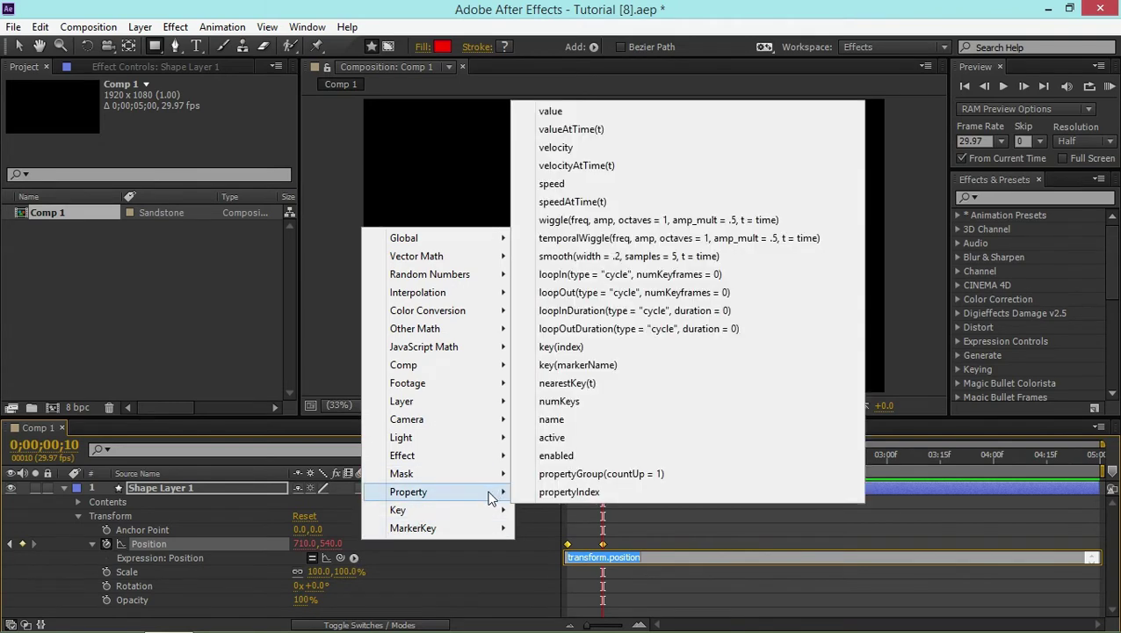
click(583, 298)
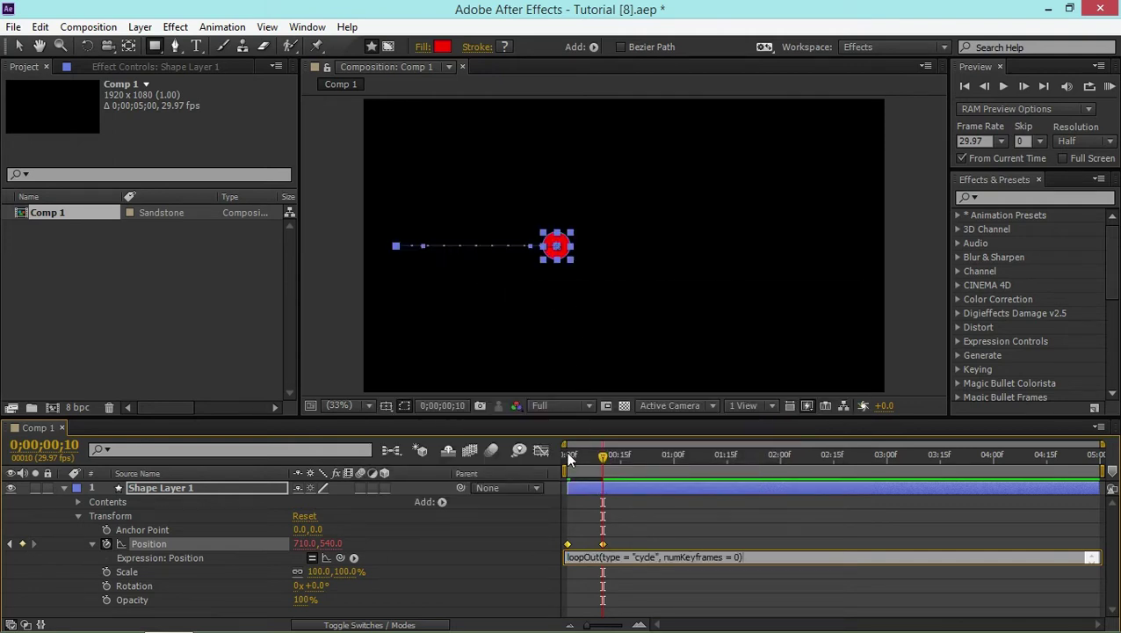
click(692, 533)
drag(616, 539, 898, 543)
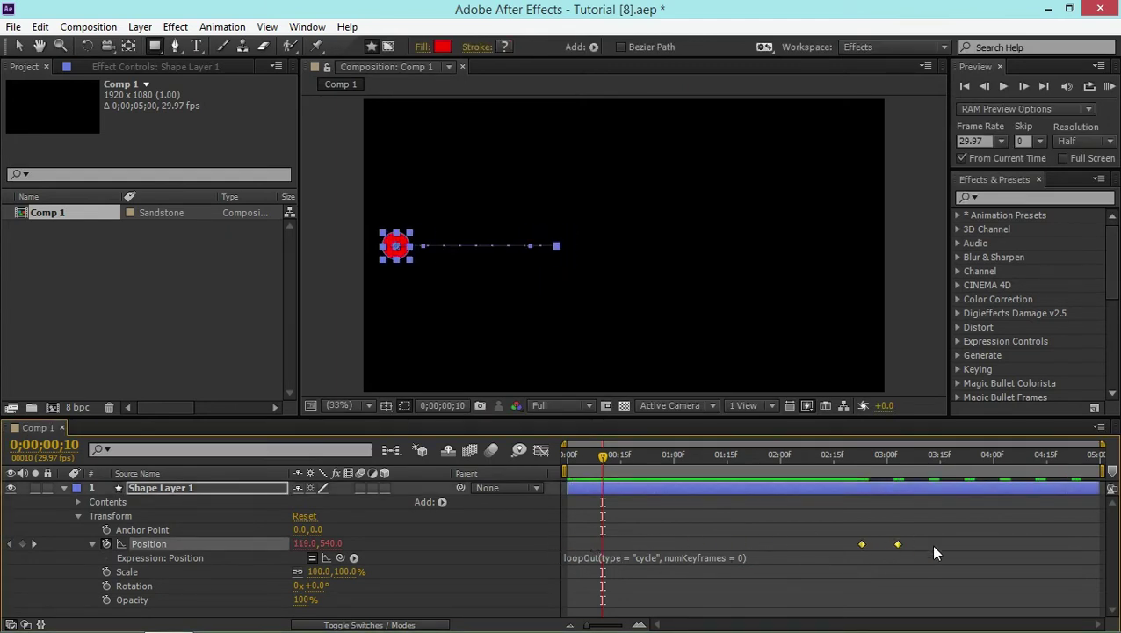
drag(897, 543, 755, 545)
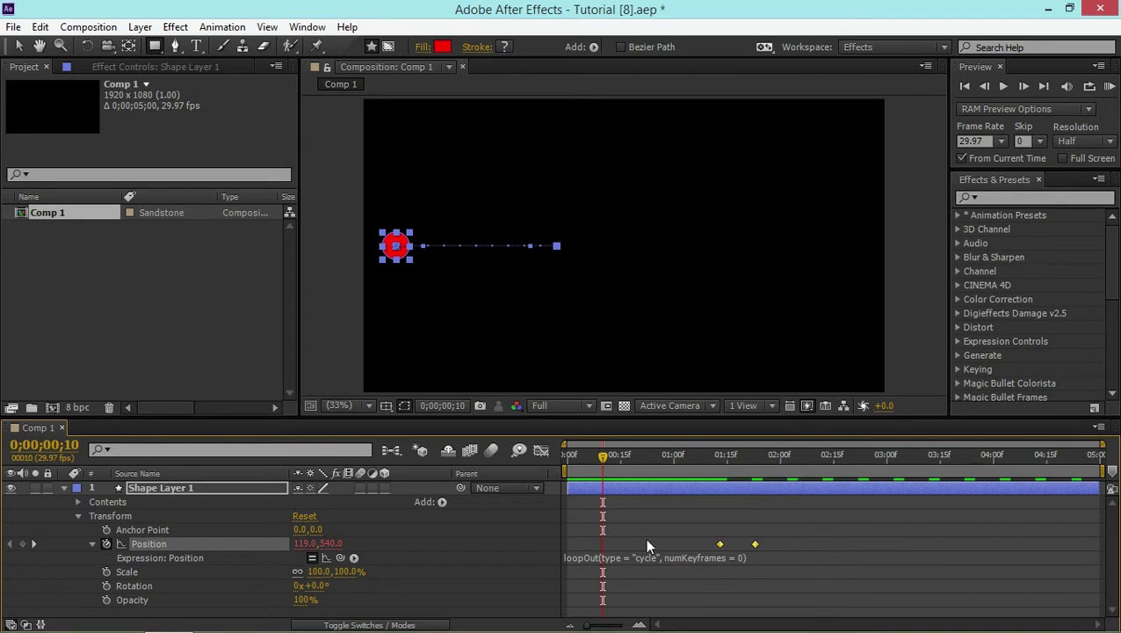
click(764, 527)
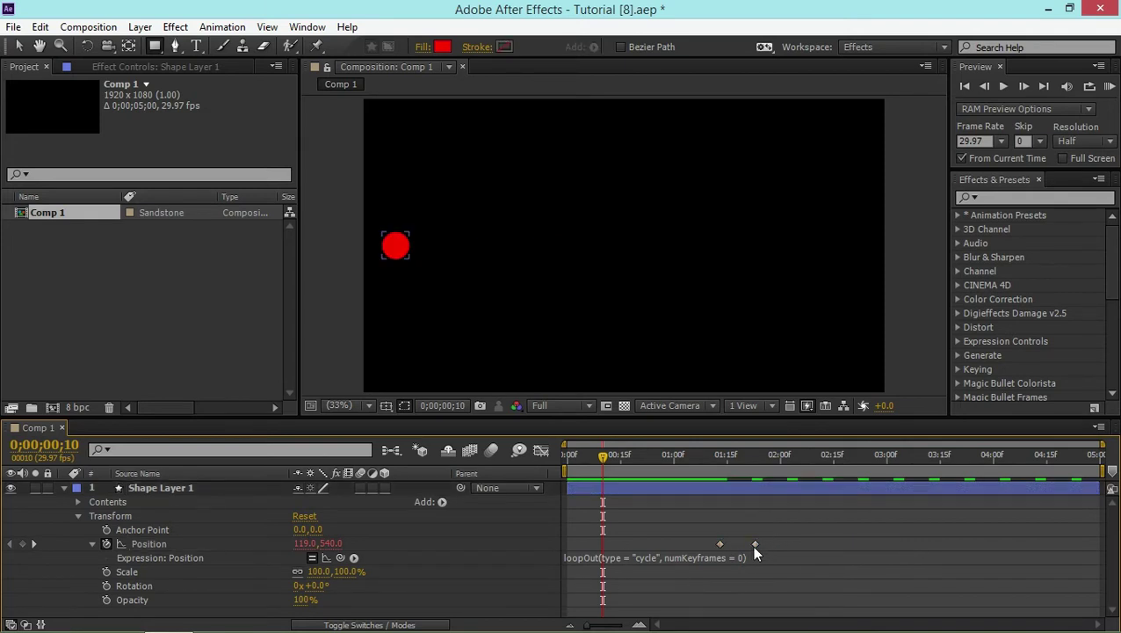
drag(770, 537, 602, 545)
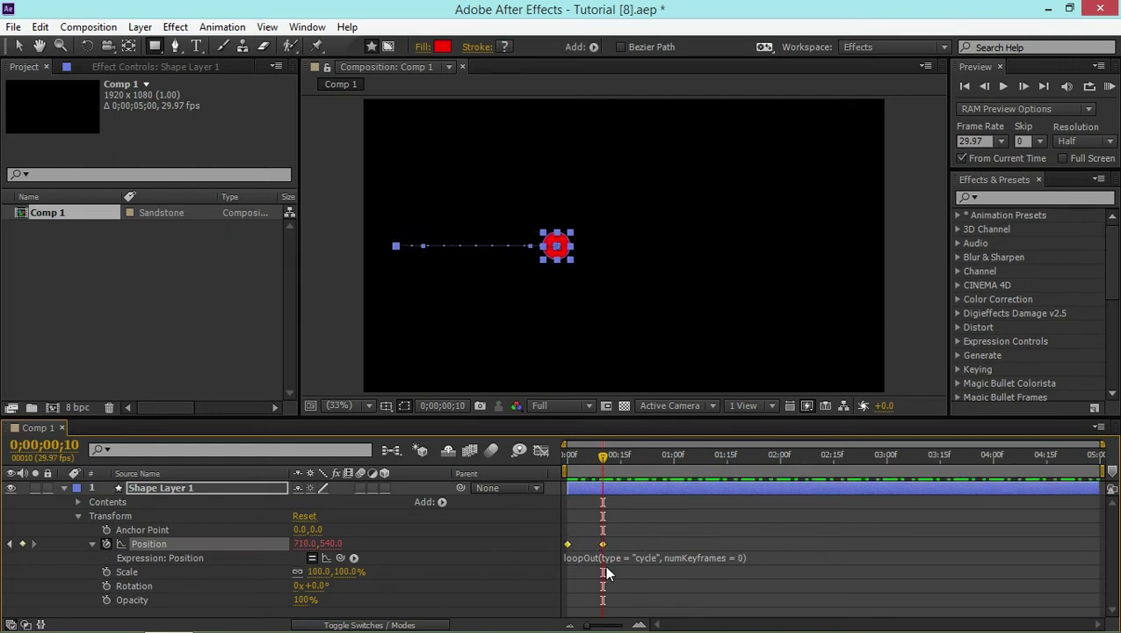
click(621, 534)
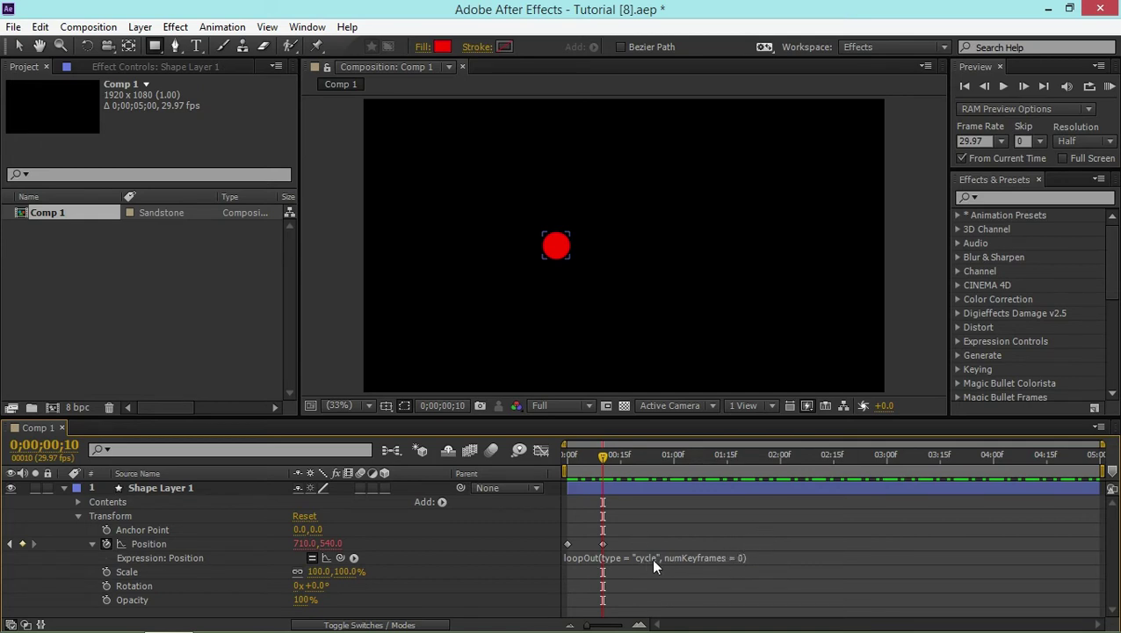
Delete ', numKeyframes = 0' so the expression reads loopOut(type = "cycle"), then return to frame 0
click(739, 557)
double_click(738, 558)
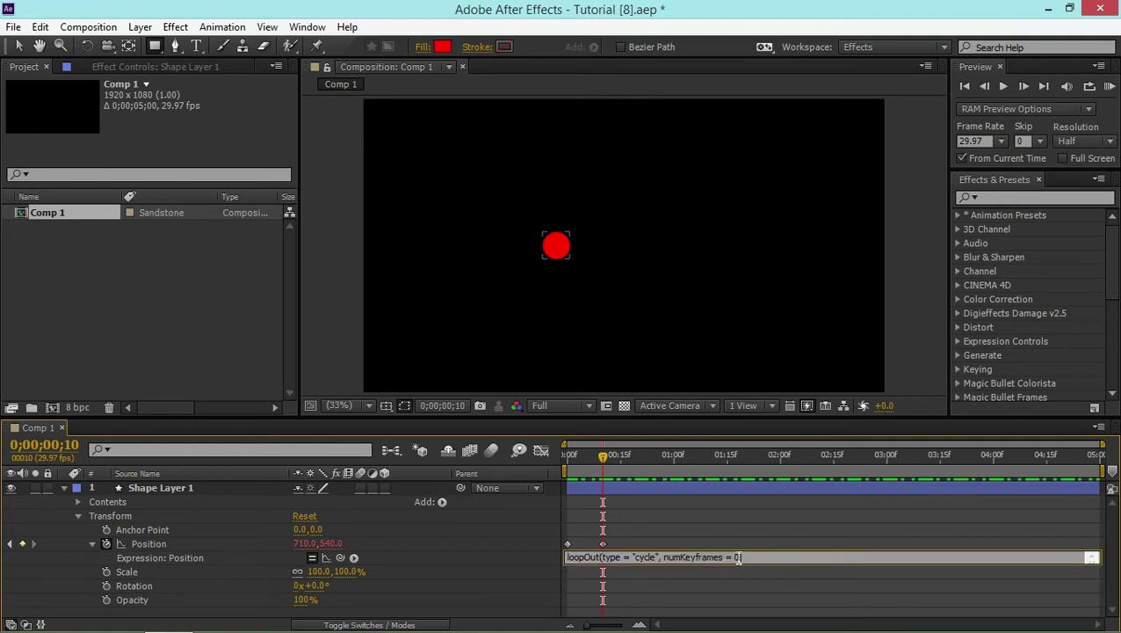
drag(735, 558, 665, 560)
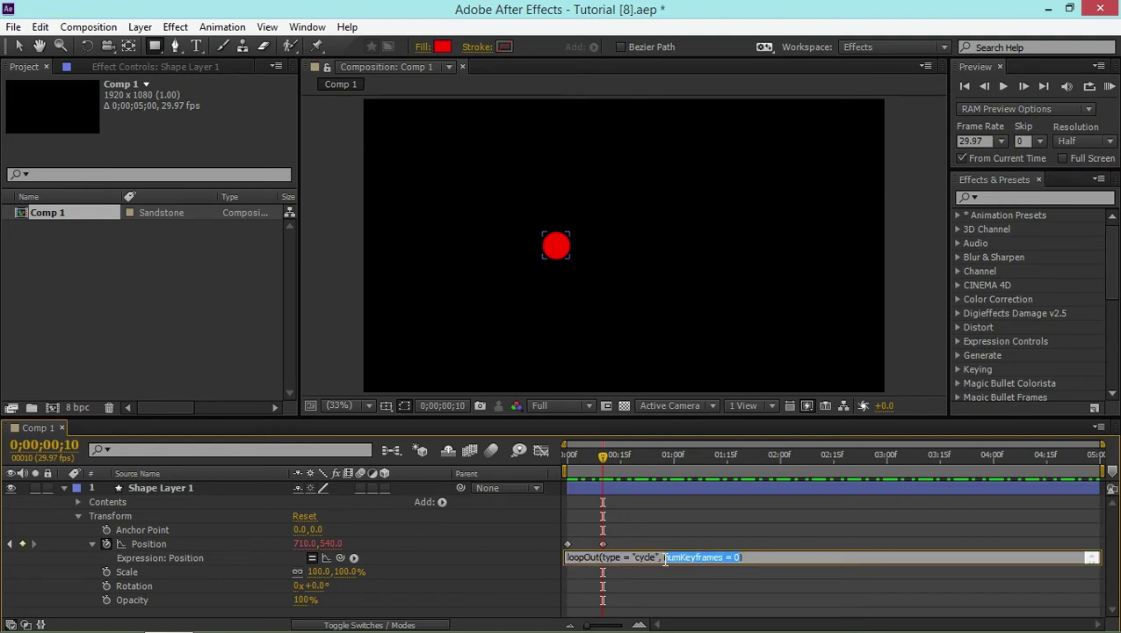
key(BackSpace)
key(BackSpace)
key(BackSpace)
click(619, 511)
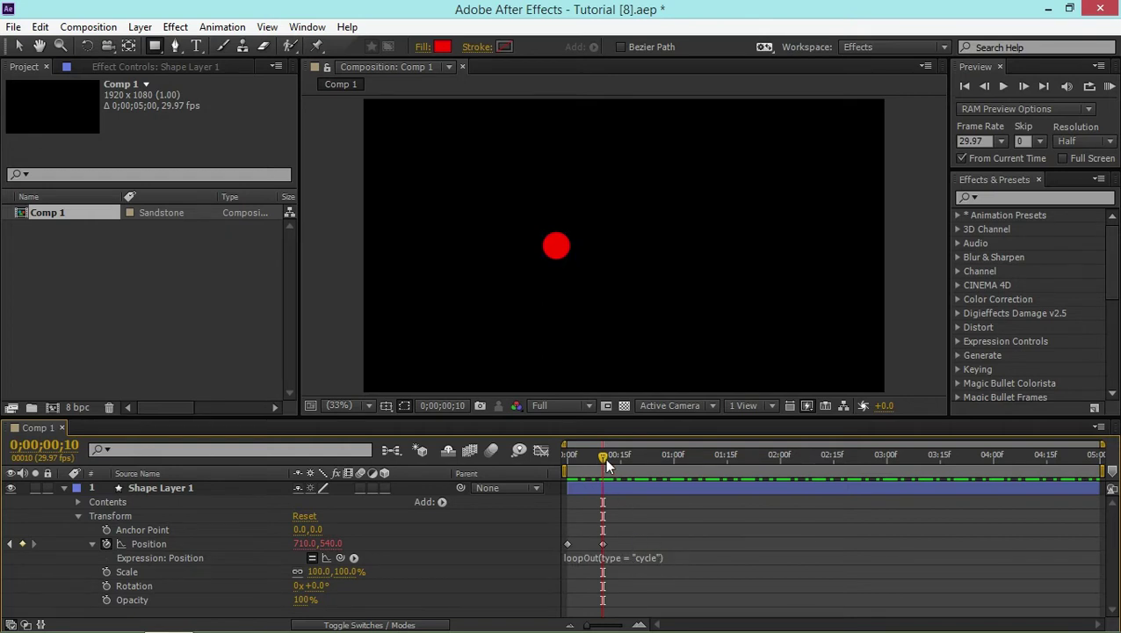
drag(604, 457, 563, 456)
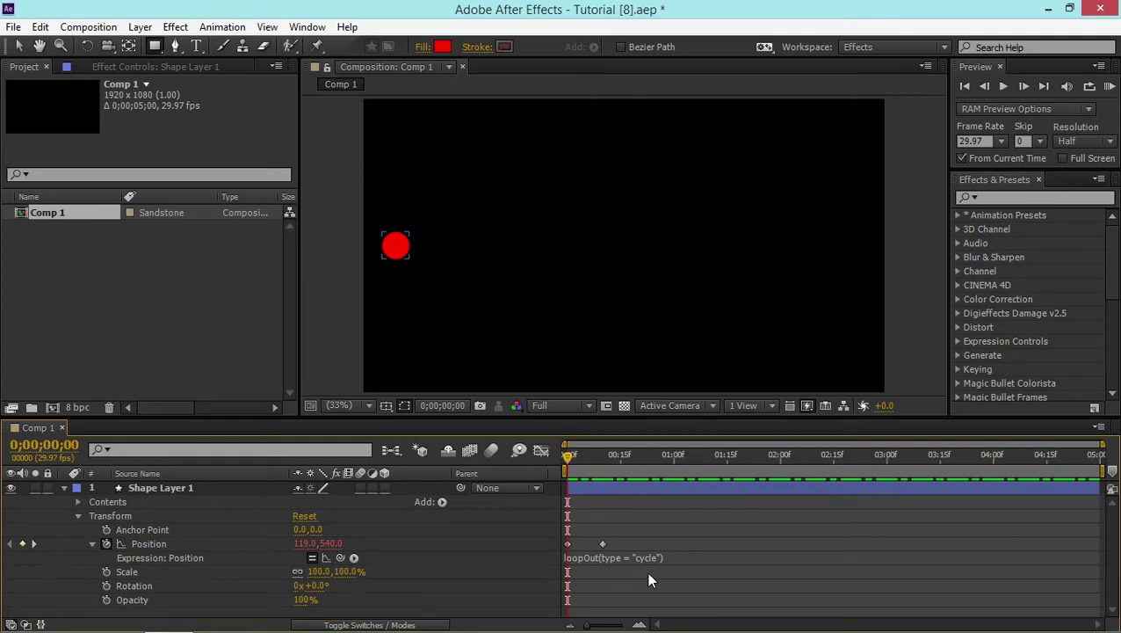
key(space)
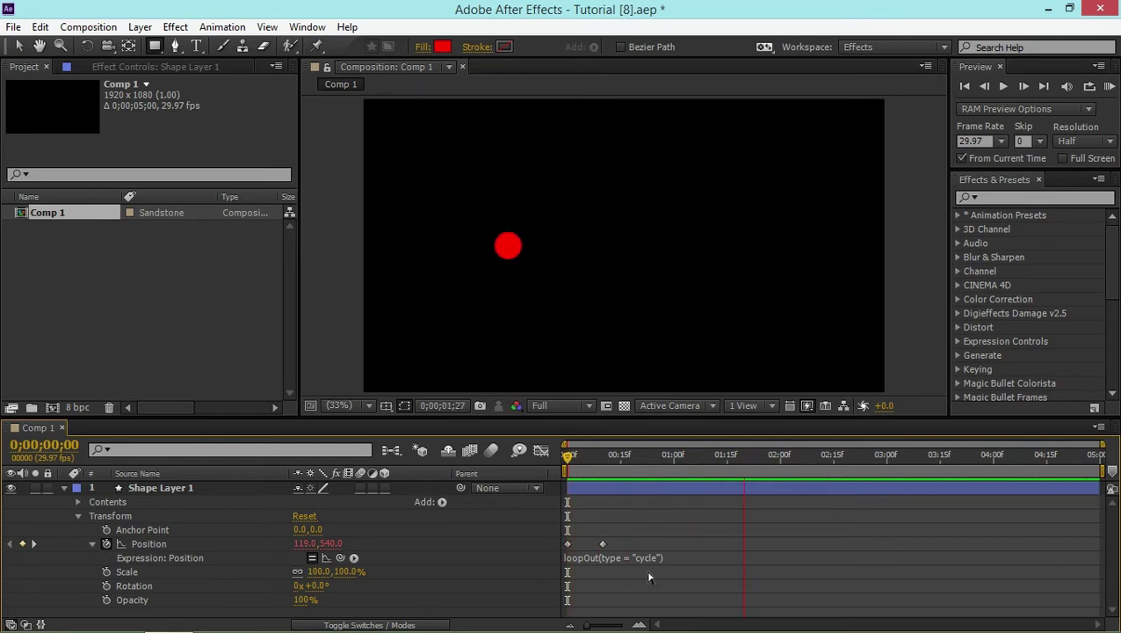
key(space)
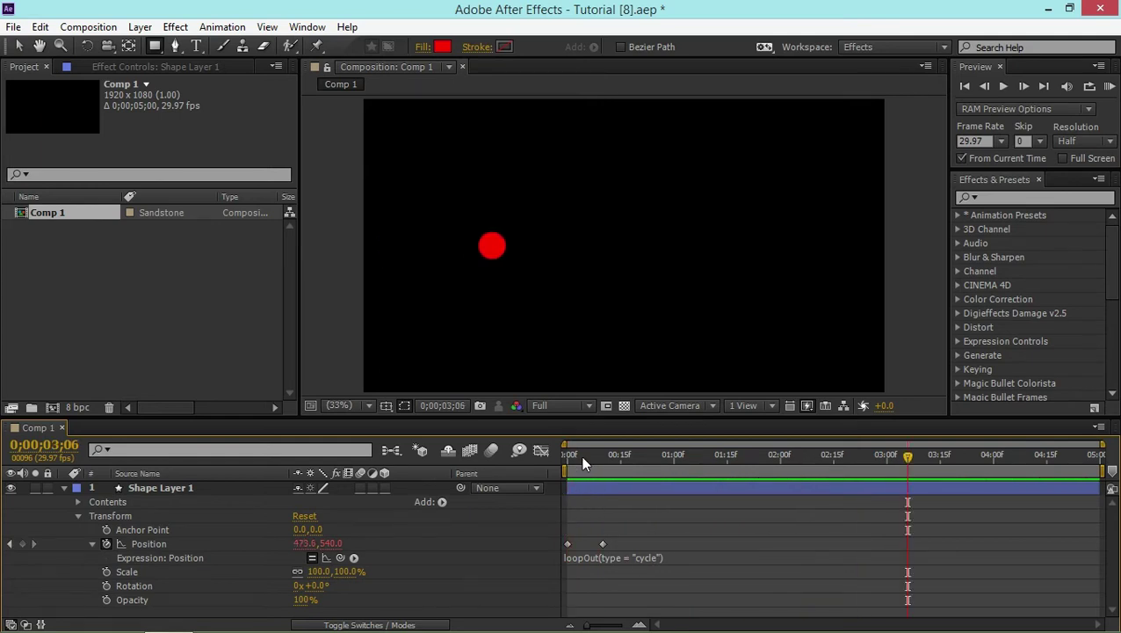
drag(583, 463, 542, 476)
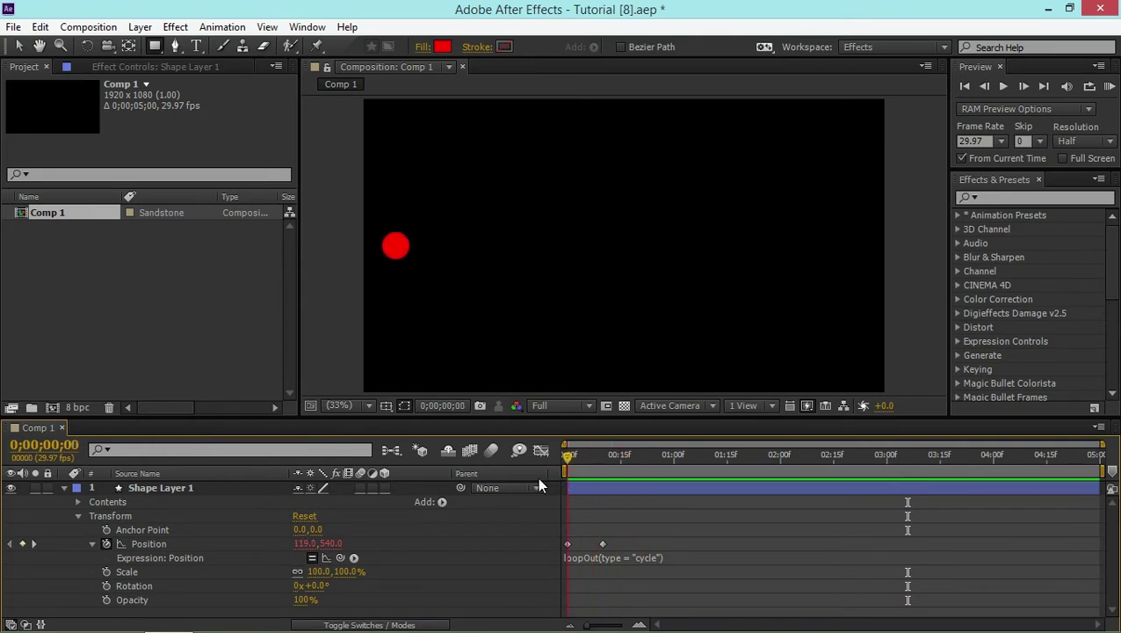
drag(567, 461, 603, 460)
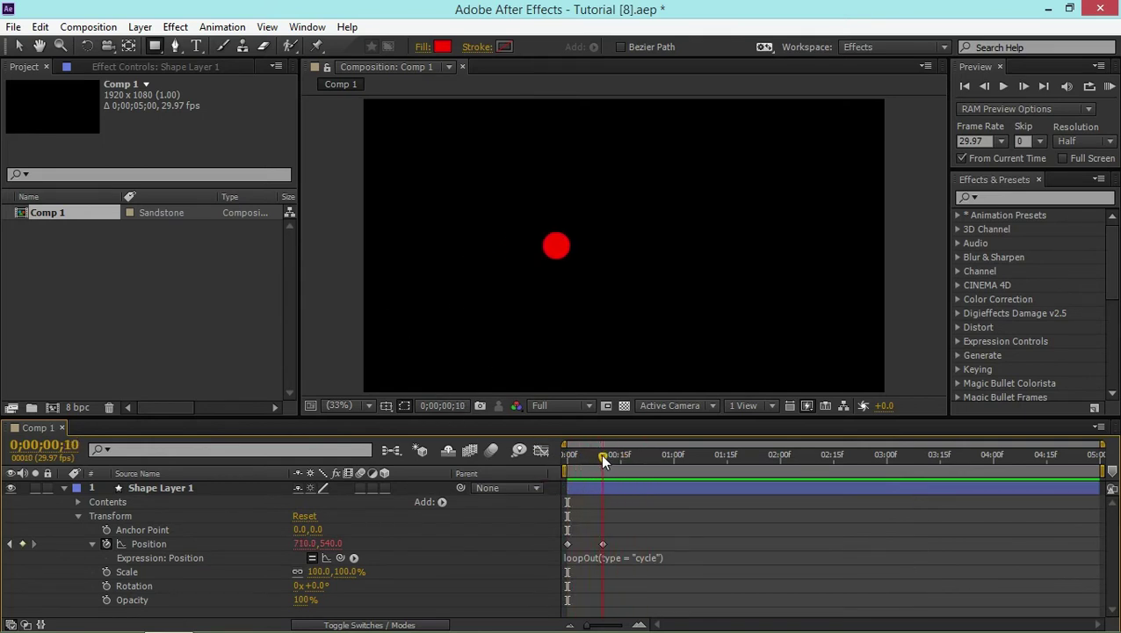
click(604, 543)
click(568, 545)
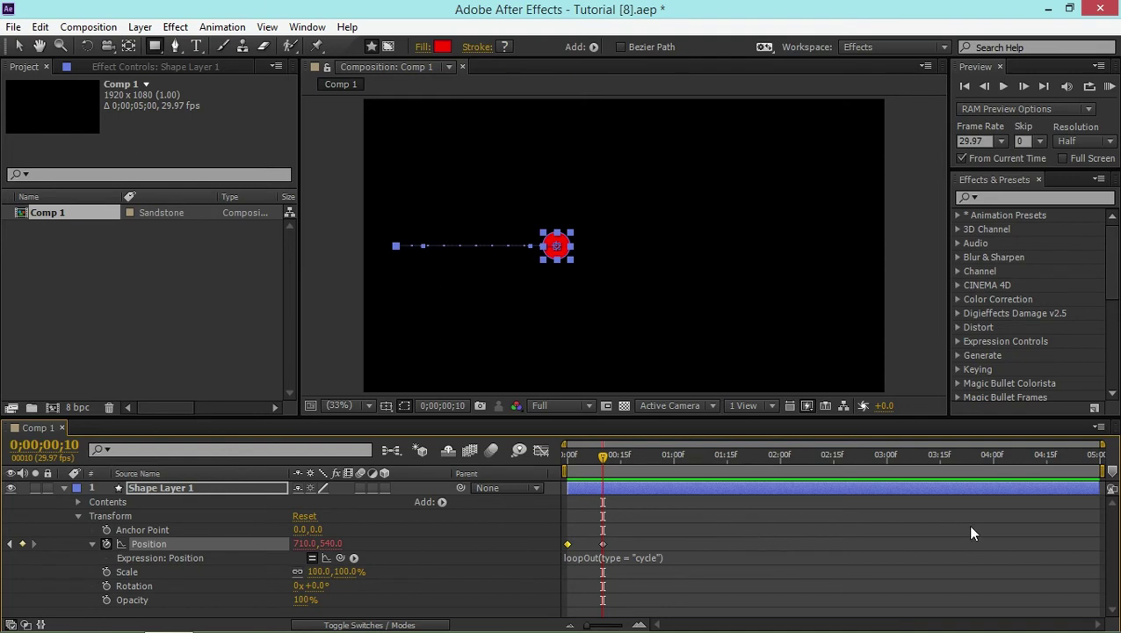
click(668, 510)
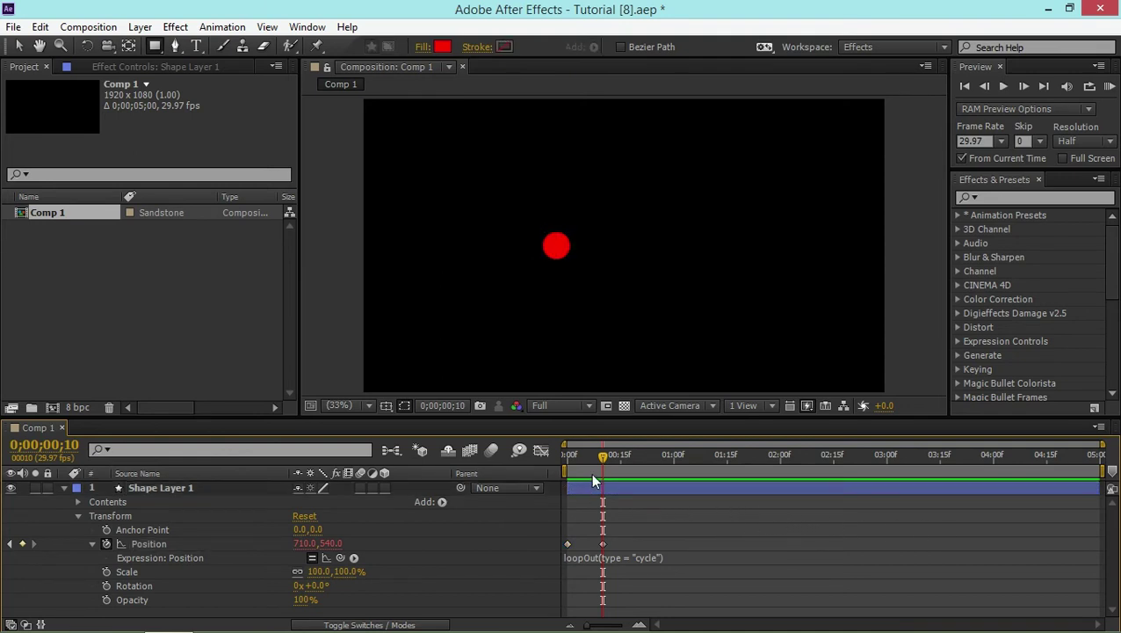
drag(601, 457, 555, 498)
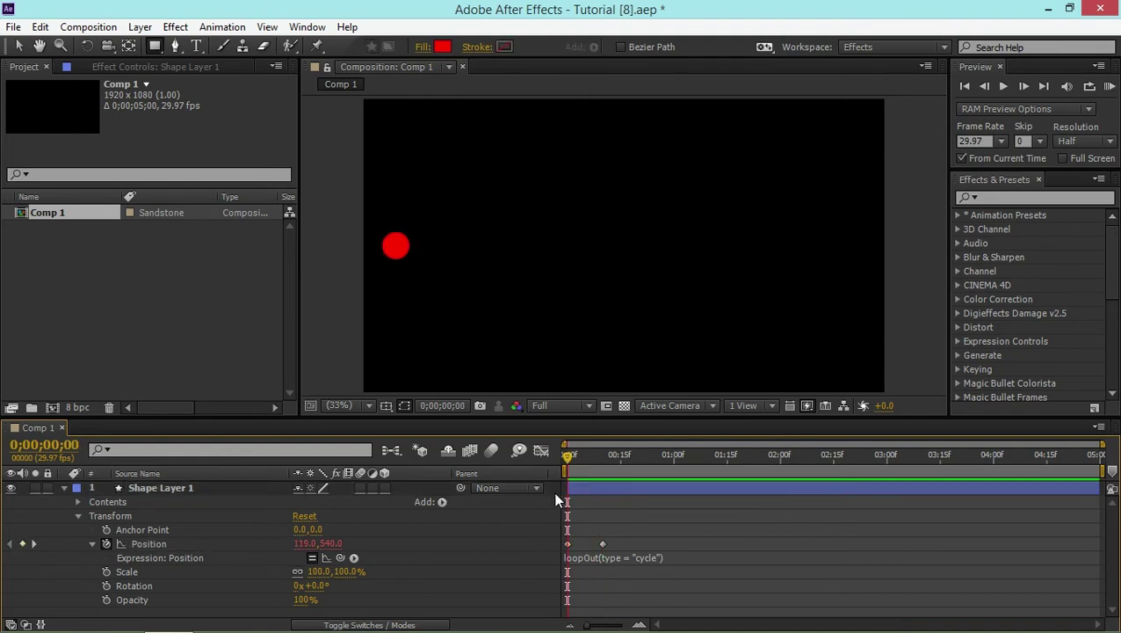
click(655, 558)
drag(659, 559, 638, 561)
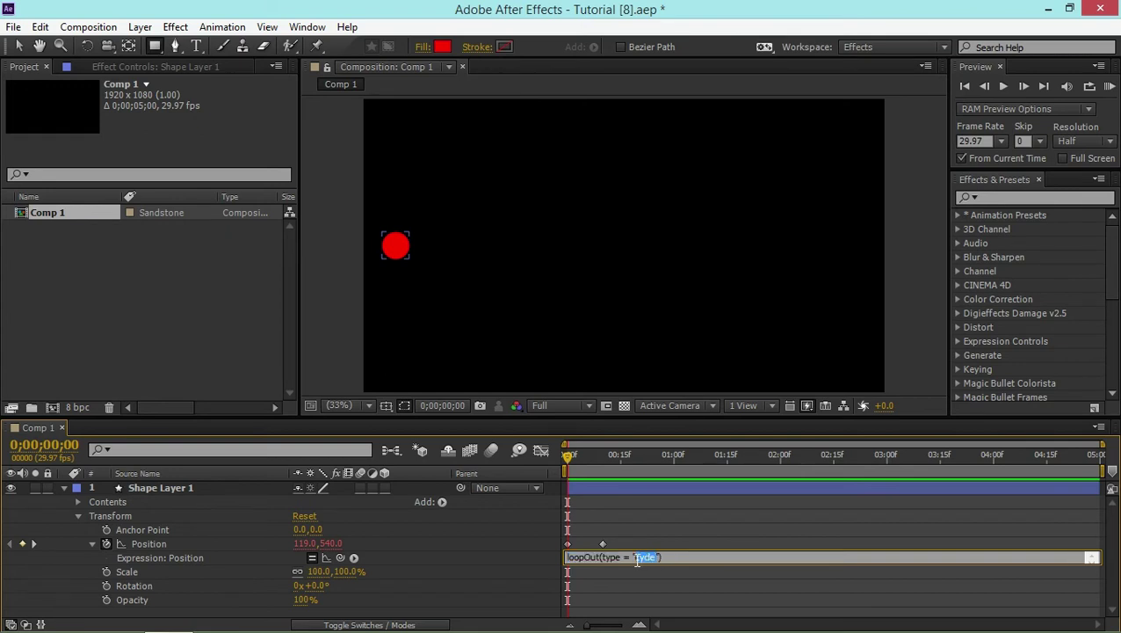
Change the loopOut type to 'pingpong' and preview the circle sliding back and forth
text(pingpong)
click(654, 520)
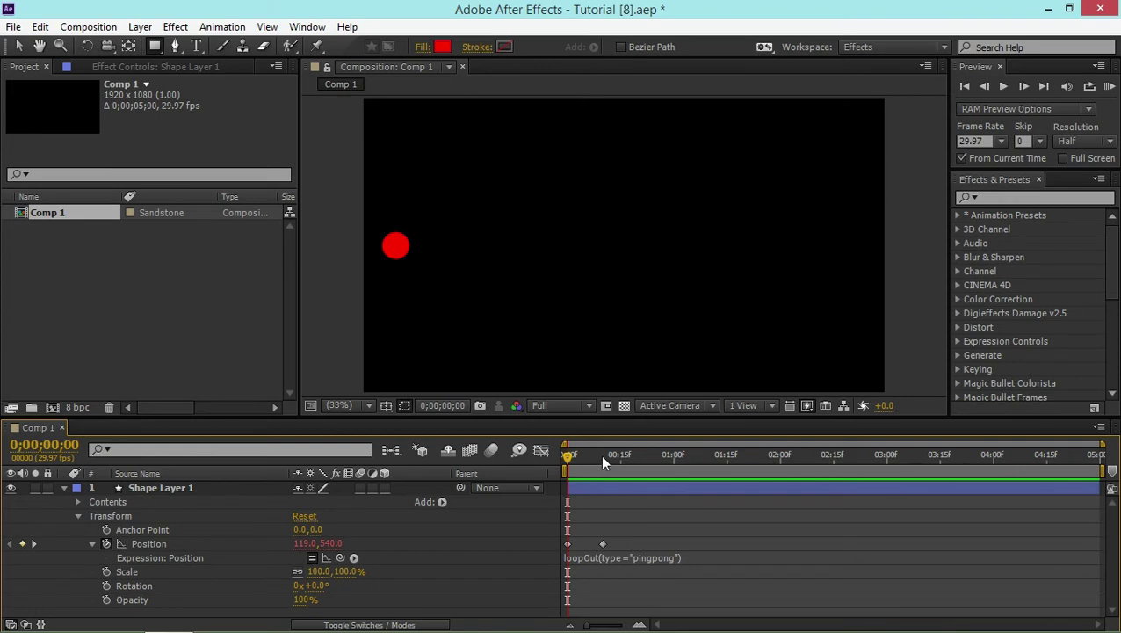
click(569, 481)
drag(573, 453, 544, 456)
key(space)
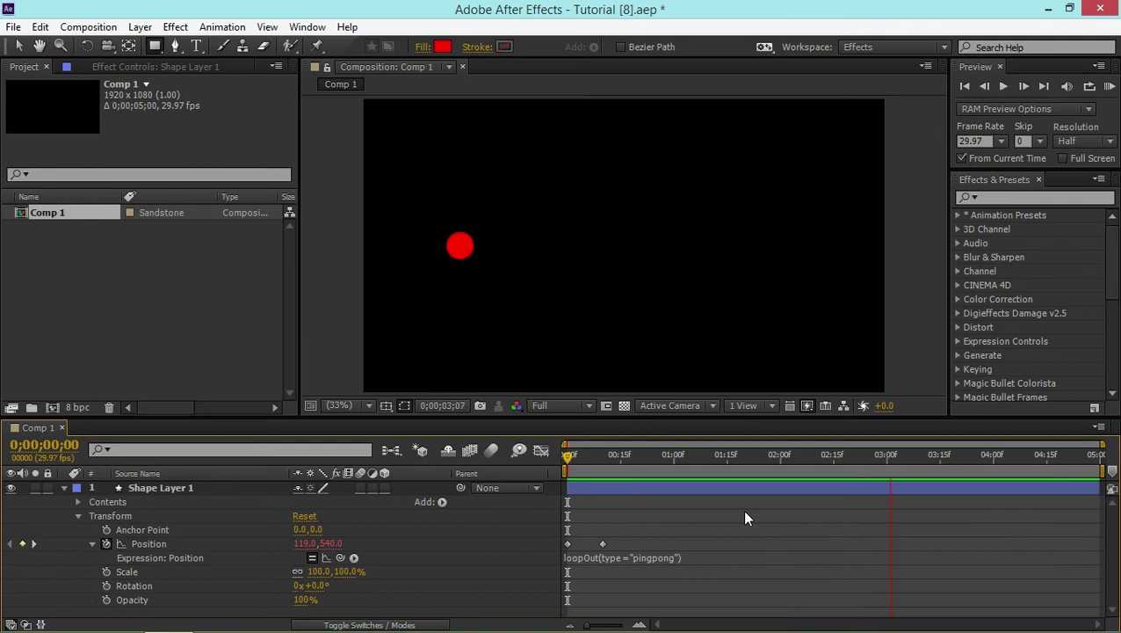
Replace 'pingpong' with 'offset' in the loopOut expression and scrub partway into the animation
click(672, 557)
click(672, 557)
drag(673, 558, 635, 557)
text(offset)
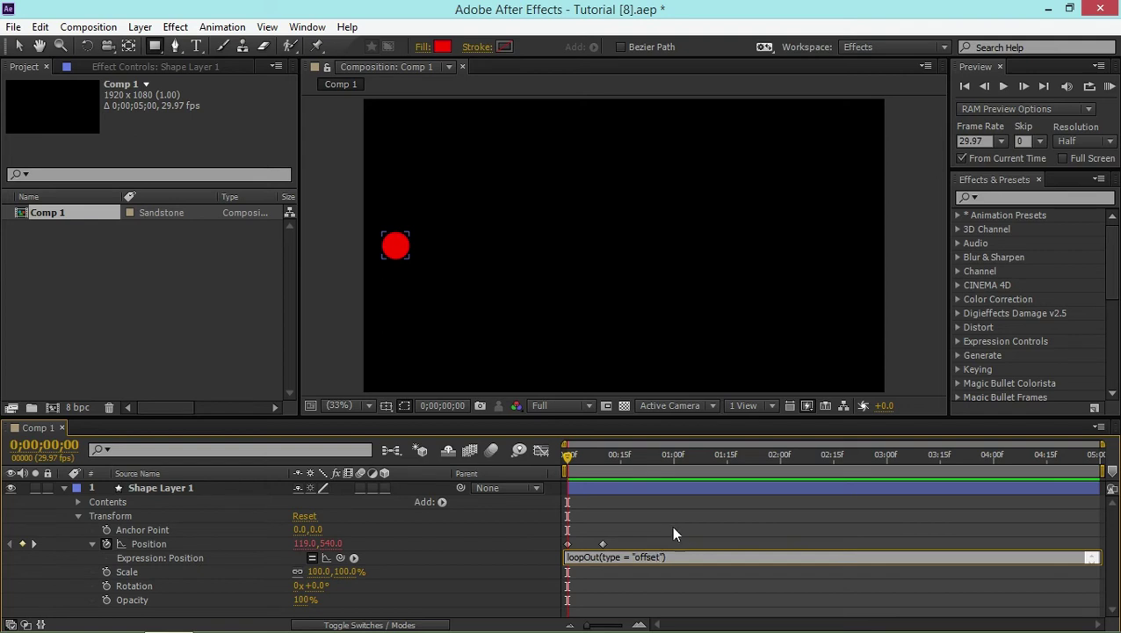
click(658, 525)
drag(570, 456, 584, 489)
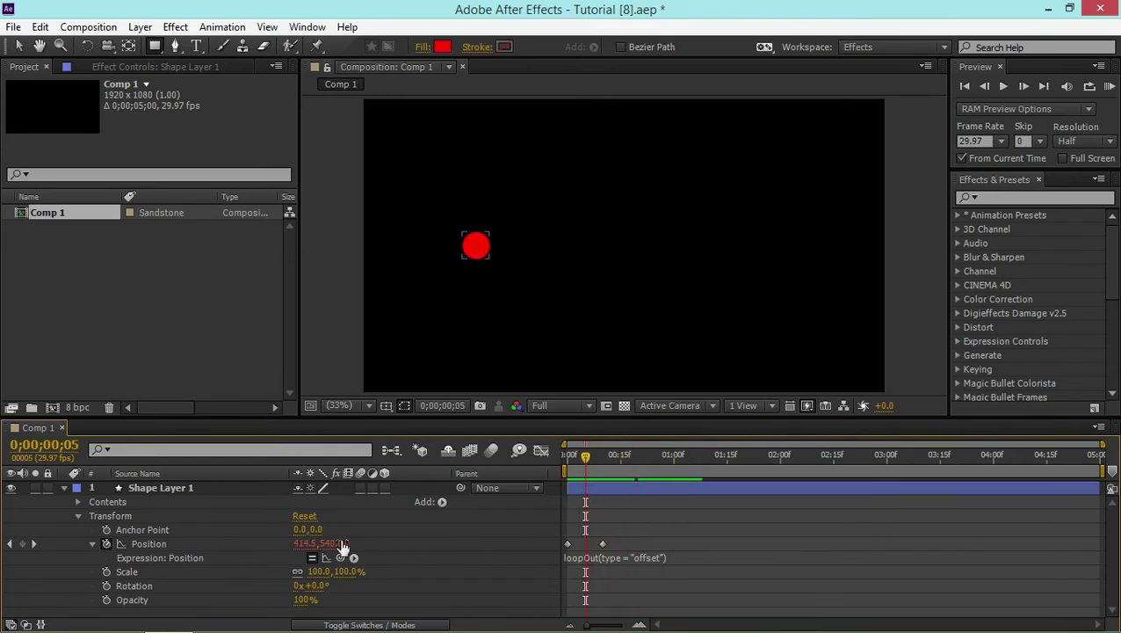
Add a middle Position keyframe at y 401 to arc the path, then preview the offset loop
drag(332, 545, 204, 557)
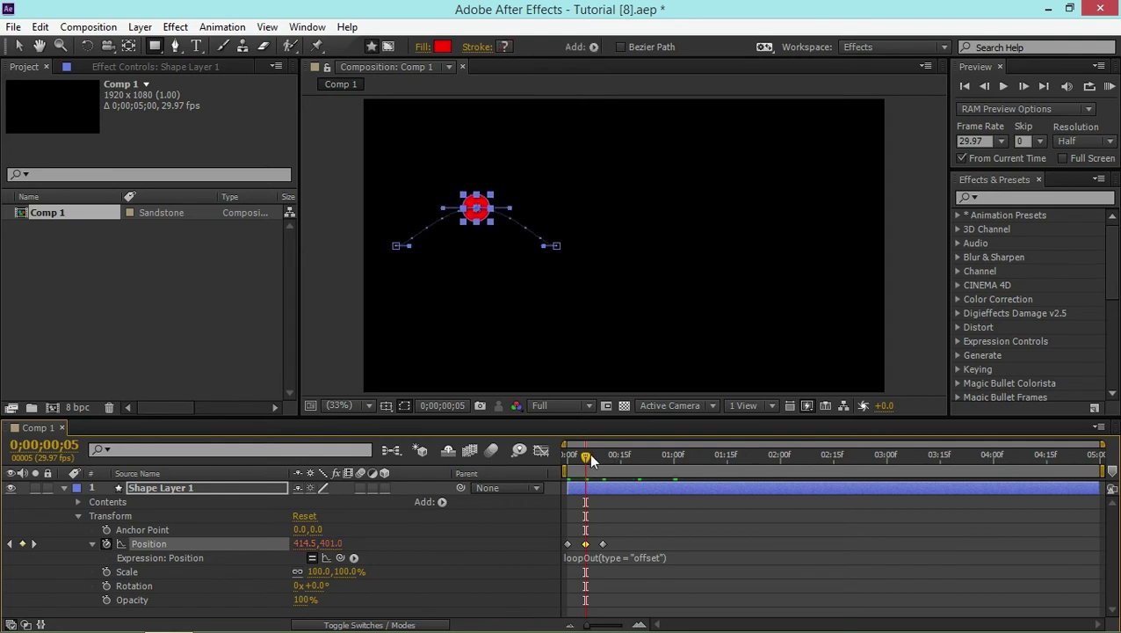
drag(582, 452, 568, 454)
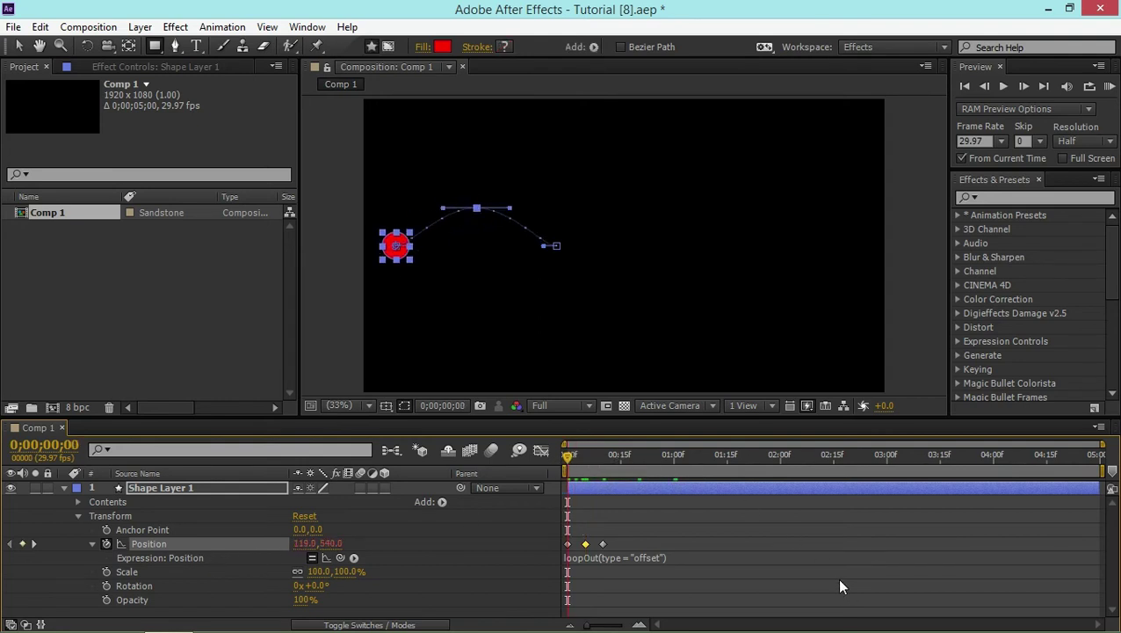
key(space)
drag(567, 456, 639, 473)
key(Home)
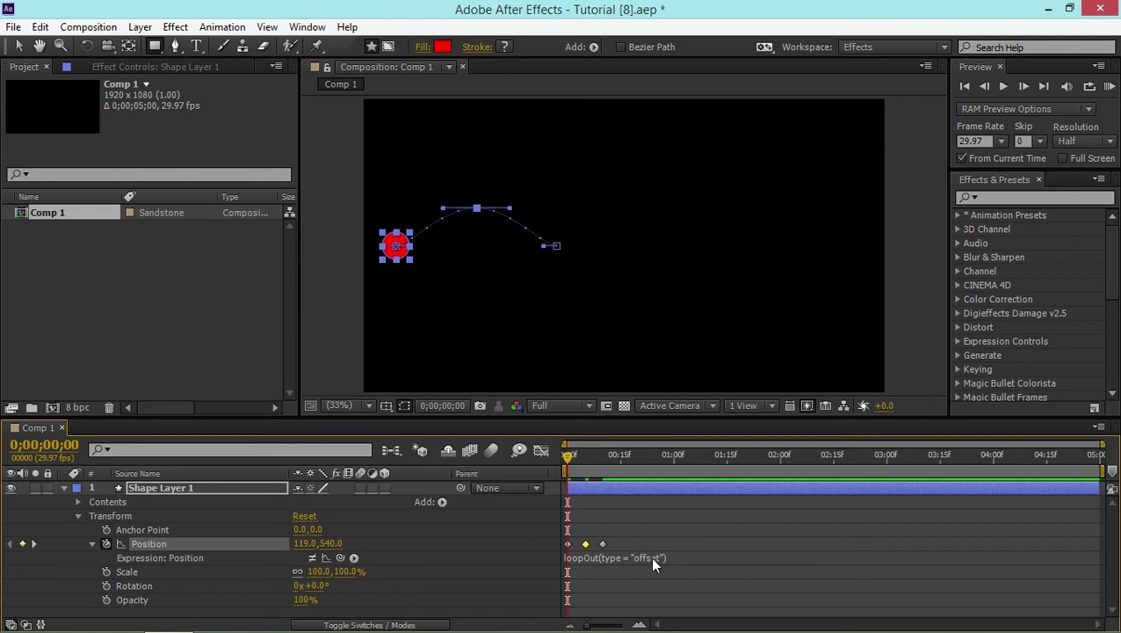
Set the loopOut type to 'continue' and scrub to frames 19 and 29 to see the circle drift offscreen
click(658, 557)
double_click(647, 557)
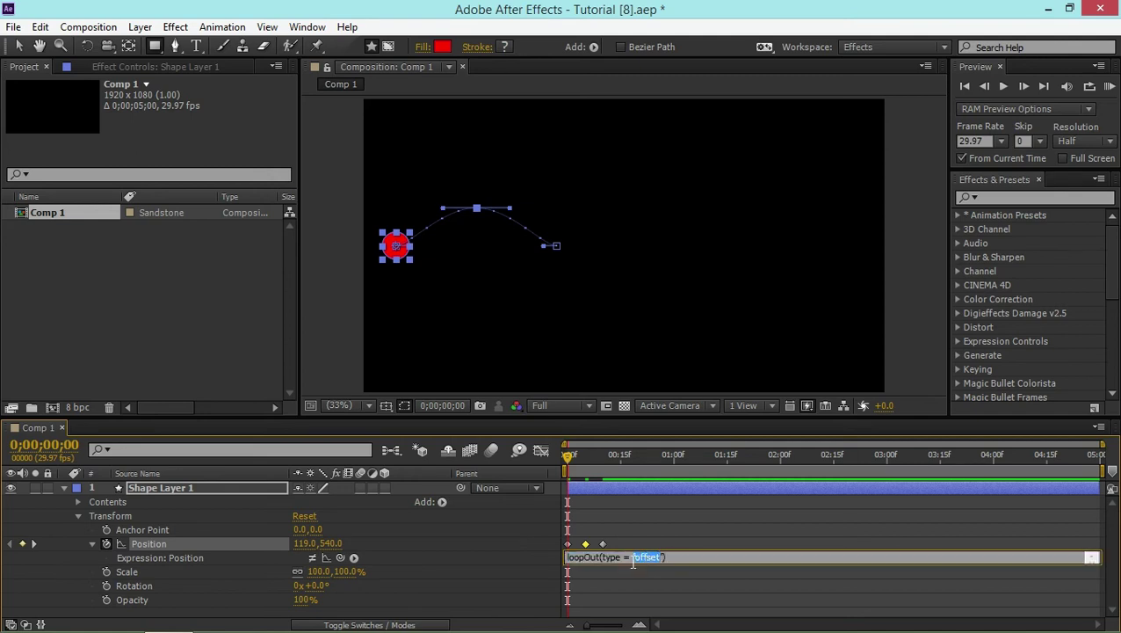
text(continue)
click(617, 527)
drag(567, 456, 579, 489)
click(664, 509)
drag(568, 454, 577, 493)
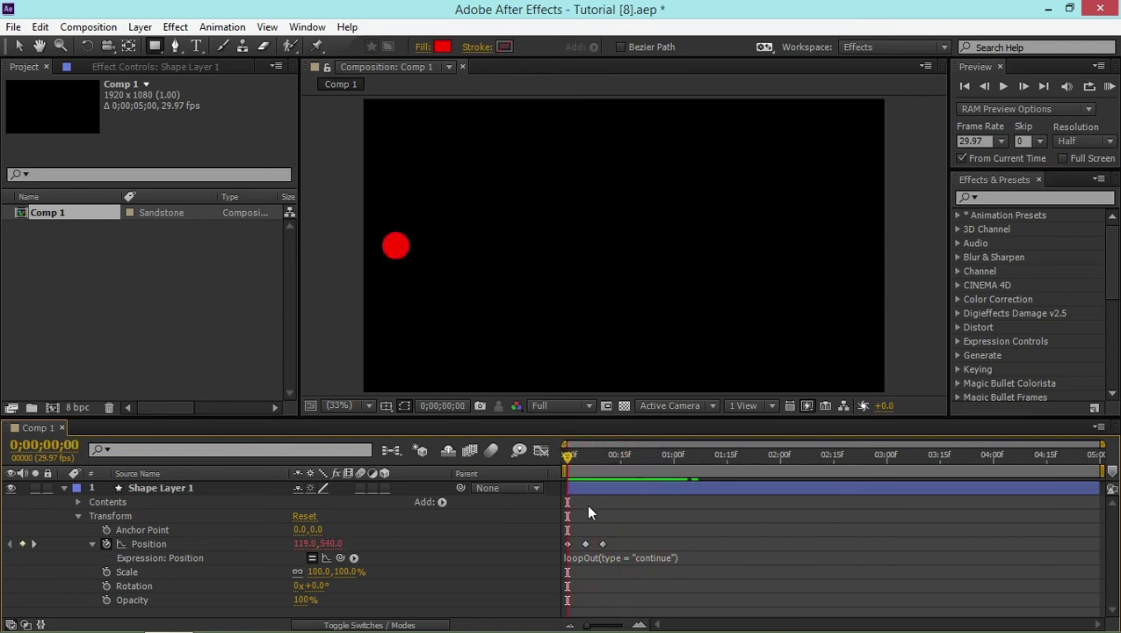
click(585, 543)
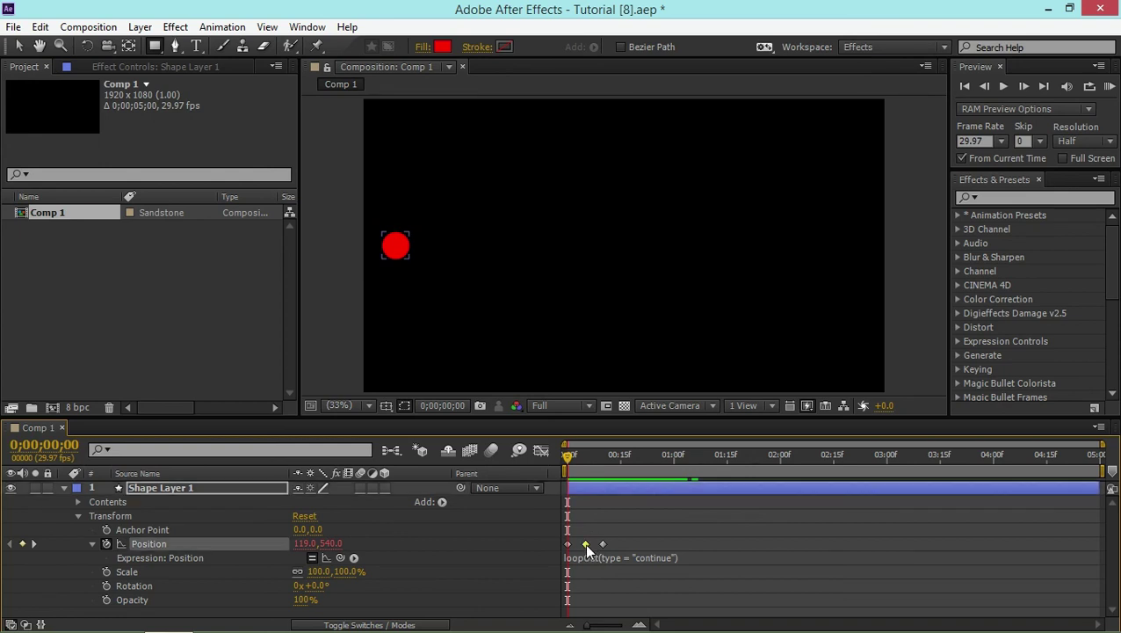
key(Delete)
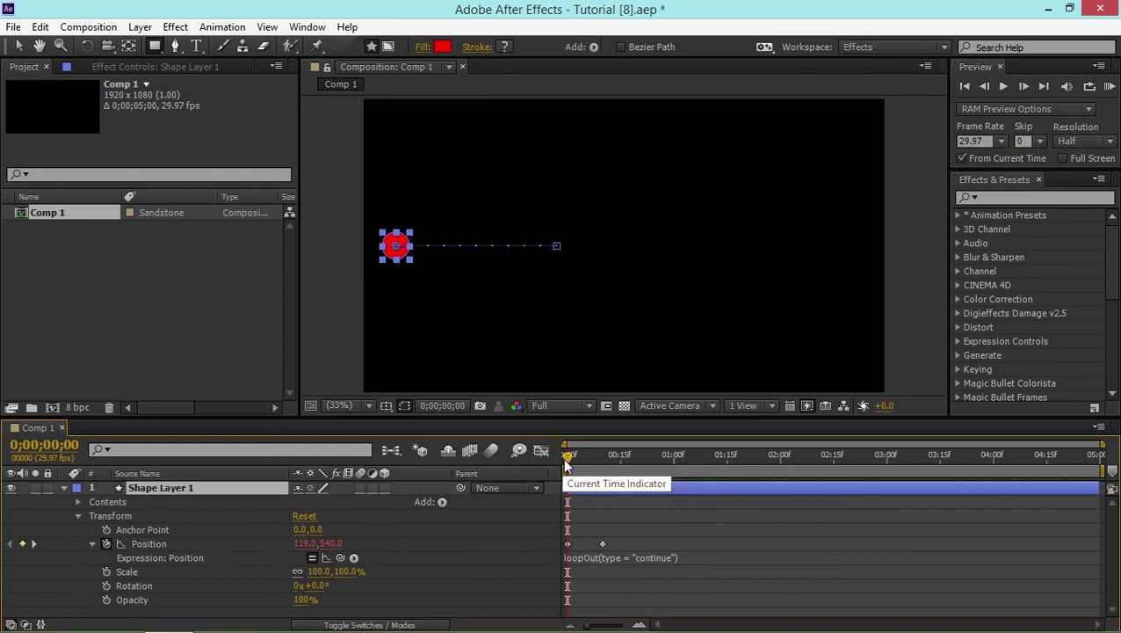
mouse_move(568, 454)
mouse_down()
mouse_move(676, 464)
mouse_move(603, 475)
mouse_move(585, 453)
mouse_up()
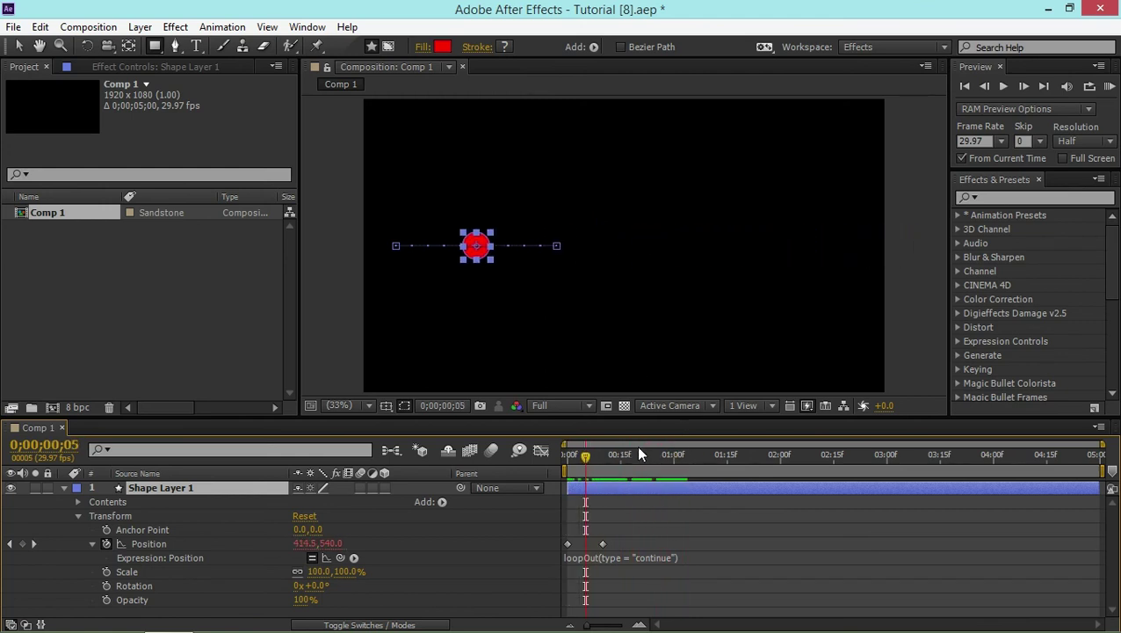
key(ctrl+z)
key(Home)
drag(569, 455, 563, 477)
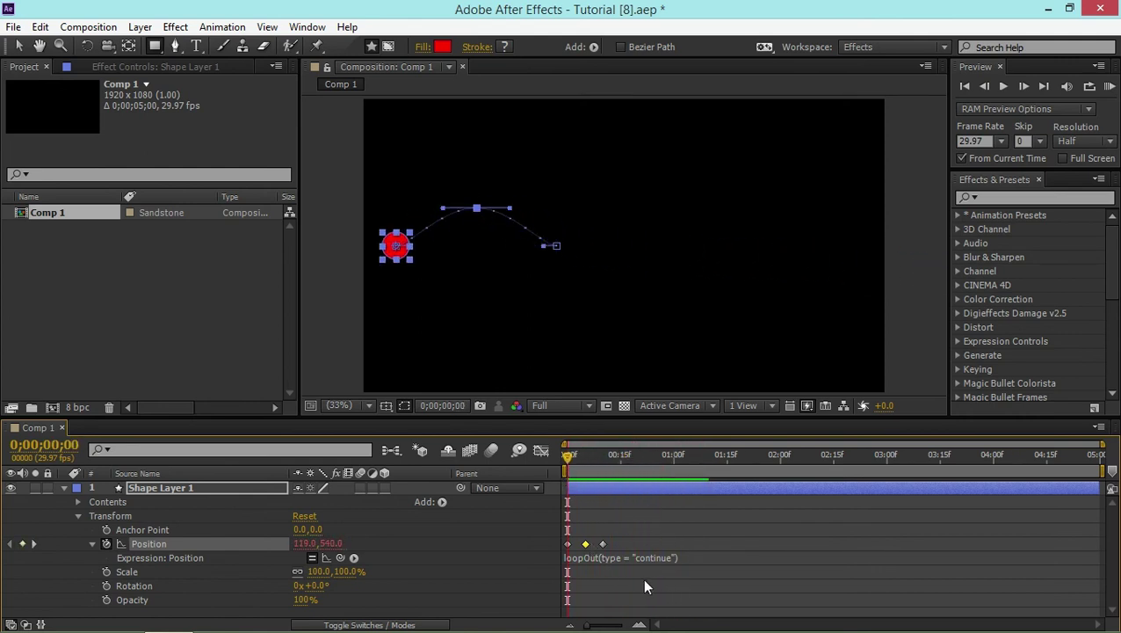
click(645, 537)
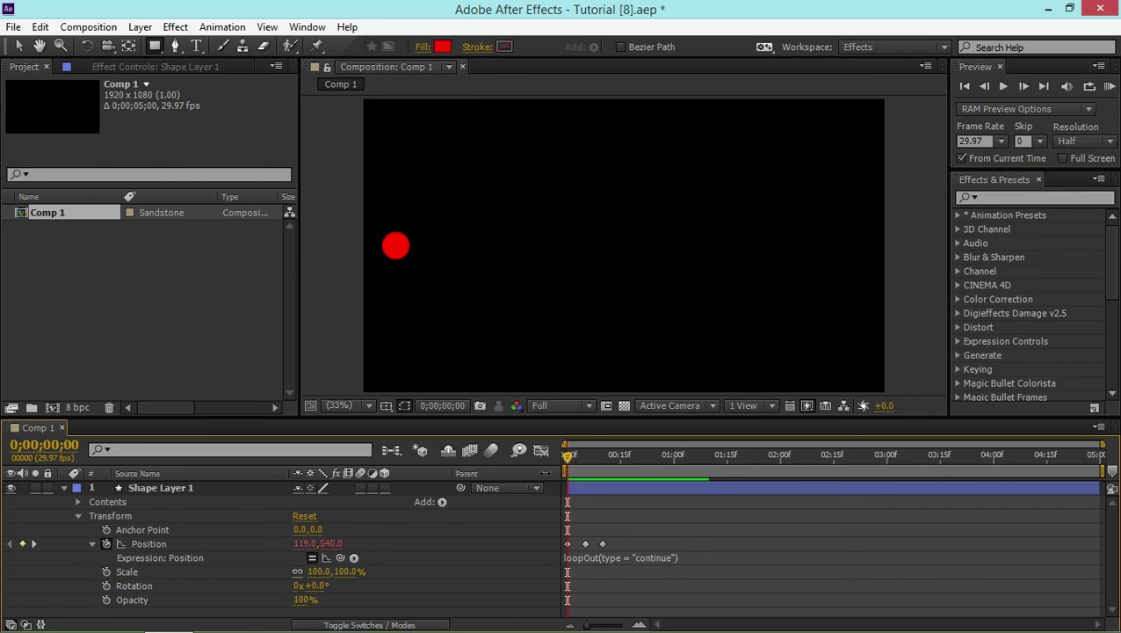
click(586, 544)
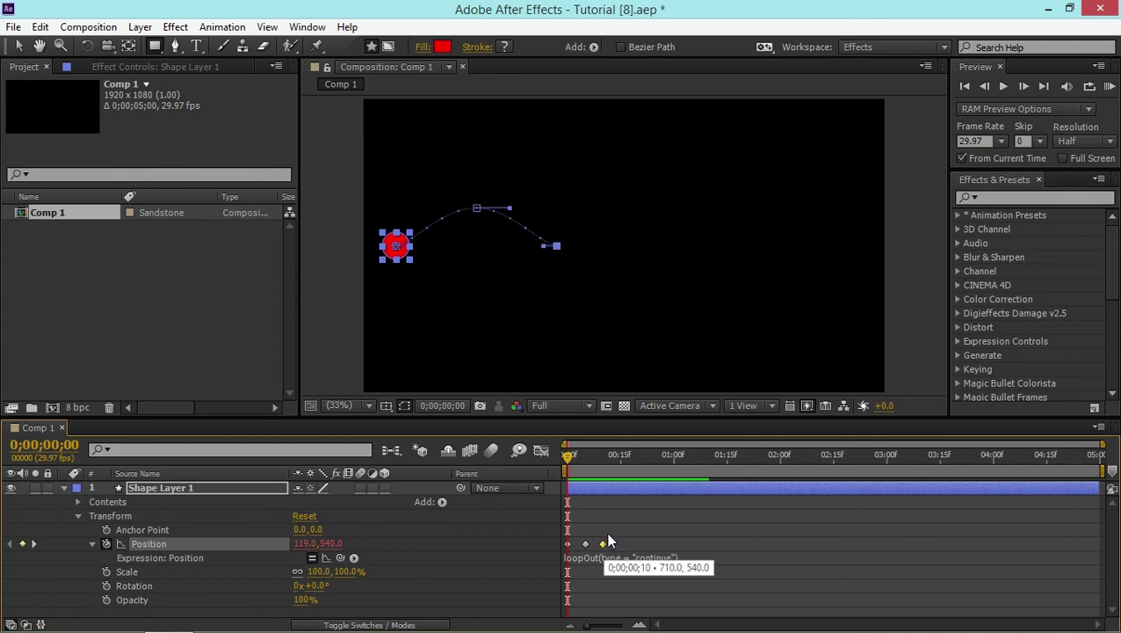
click(611, 534)
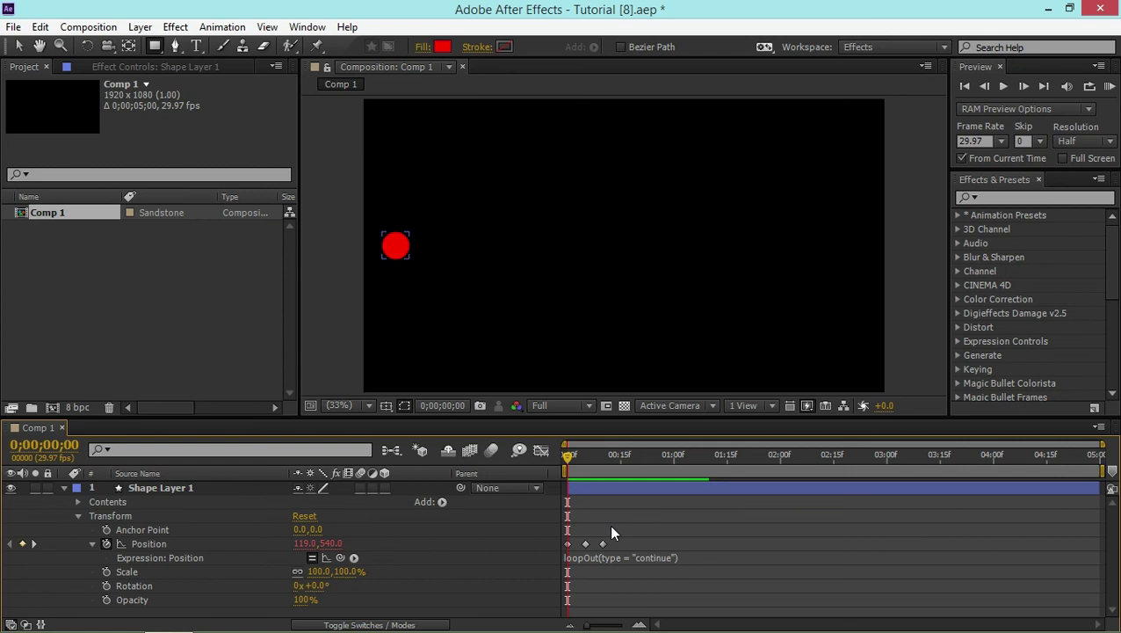